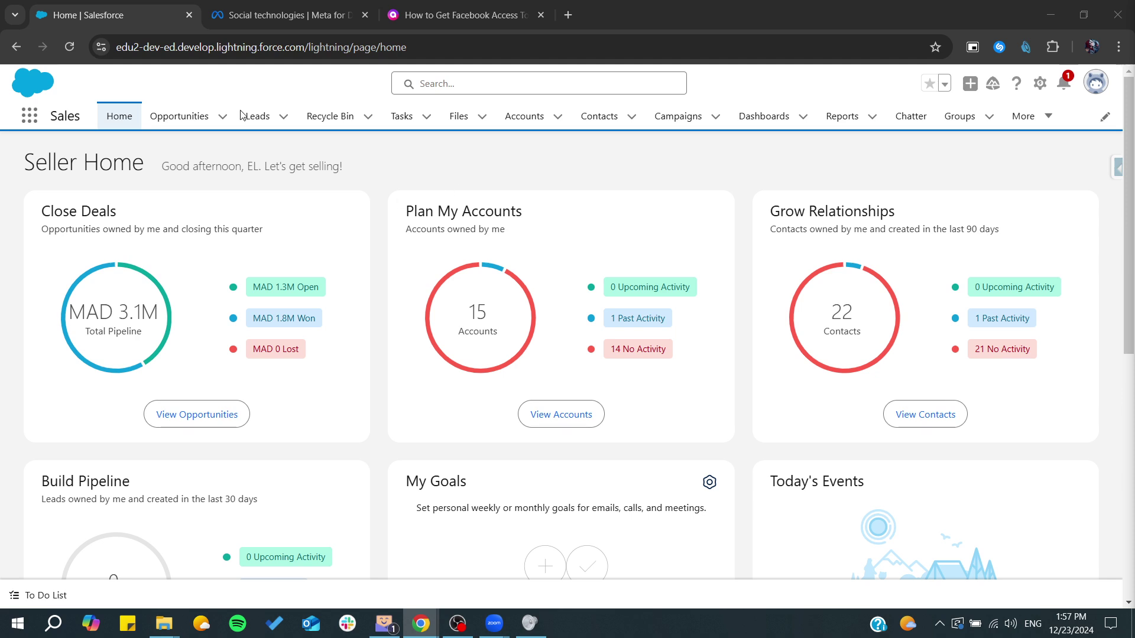
Load developers.facebook.com in the Meta for Developers tab after deleting stray address text.
left_click(266, 15)
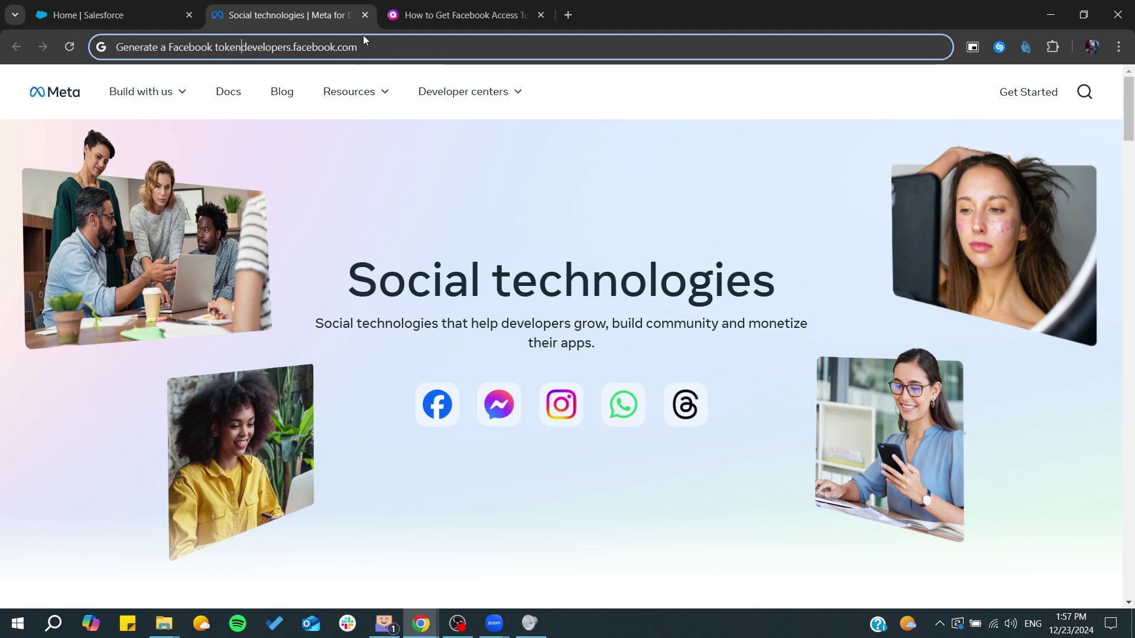
left_click(238, 47)
left_click_drag(241, 46, 149, 46)
key("BackSpace")
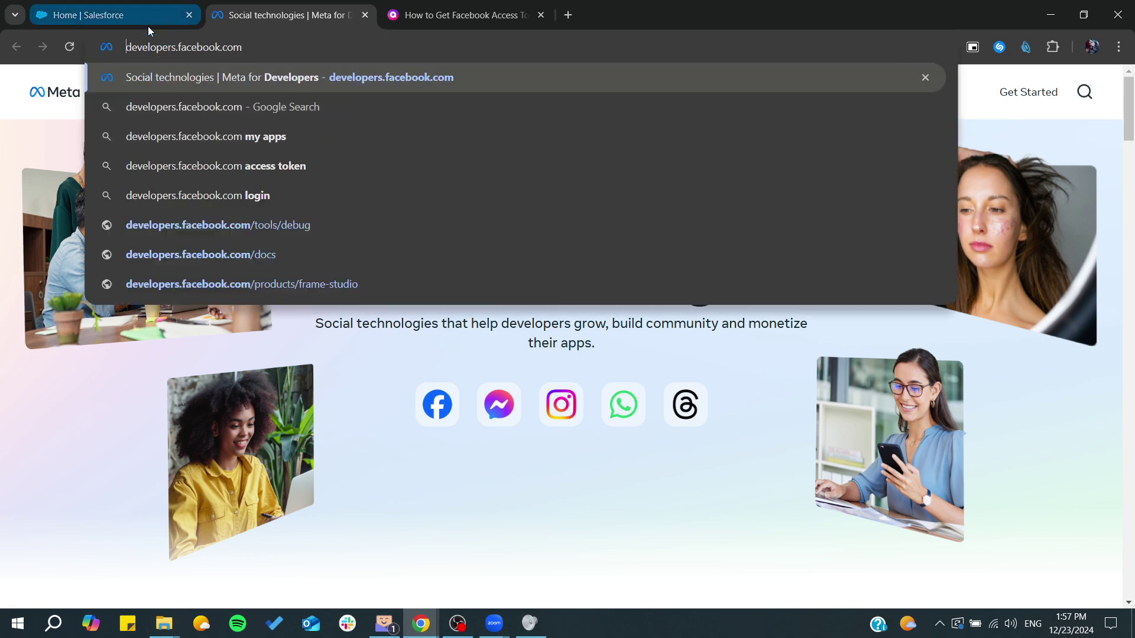
key("Return")
left_click(133, 47)
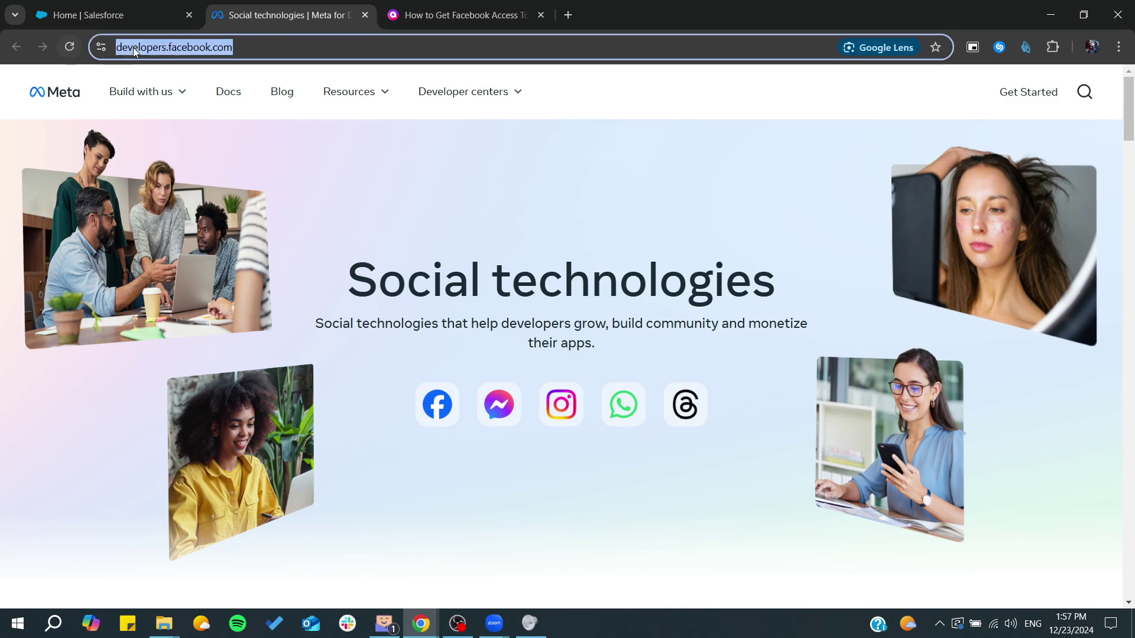
left_click(318, 229)
scroll(317, 229, "down", 5)
scroll(318, 230, "down", 5)
scroll(317, 229, "down", 3)
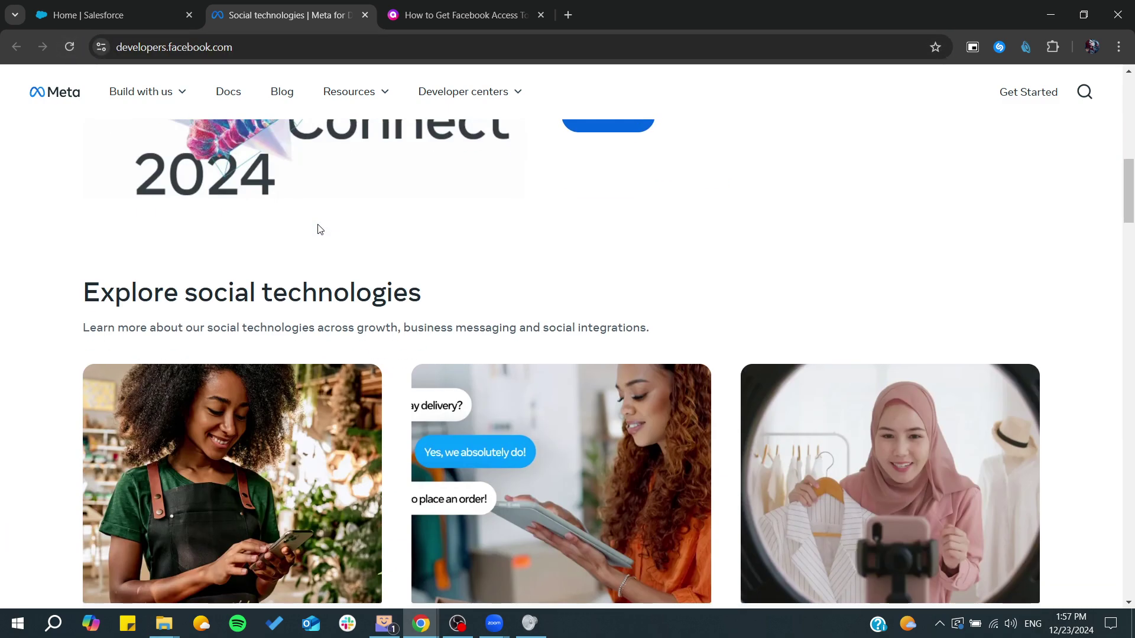
scroll(318, 229, "down", 2)
Read the Facebook access token guide, highlighting 'Graph API Explorer', then return to Salesforce Home.
left_click(462, 15)
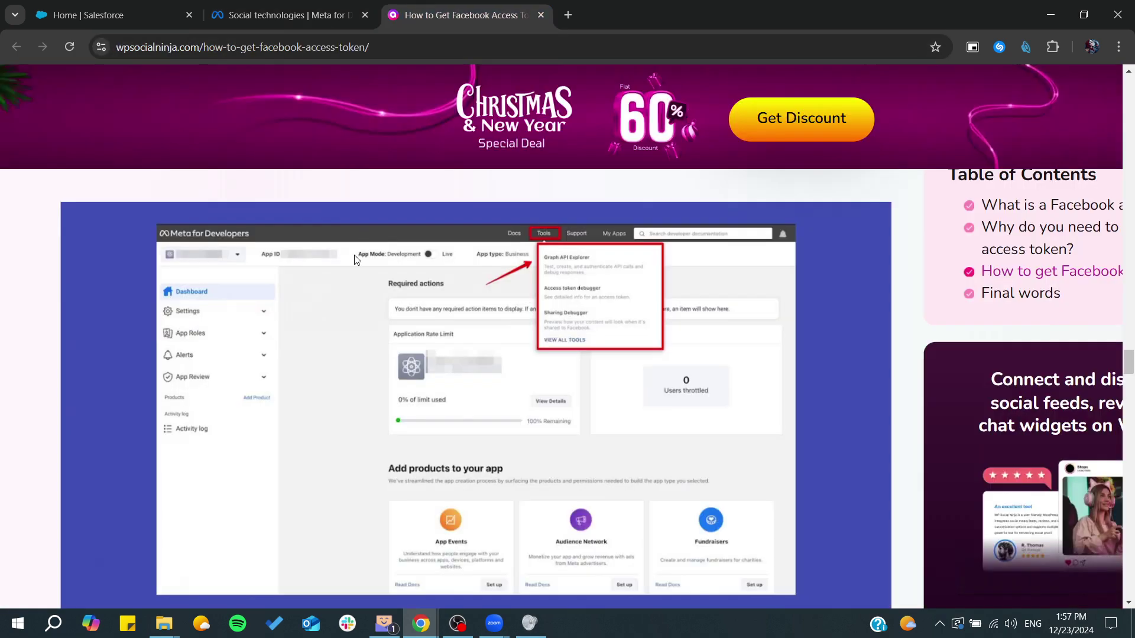
scroll(354, 258, "up", 1)
scroll(355, 260, "down", 4)
scroll(328, 274, "down", 1)
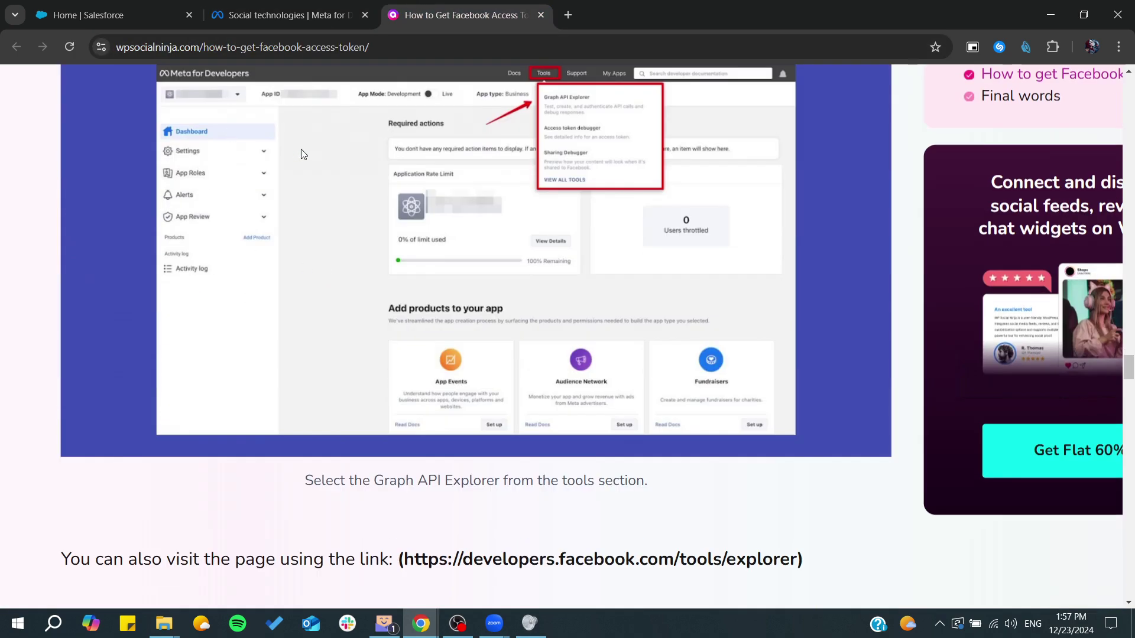
scroll(302, 155, "up", 1)
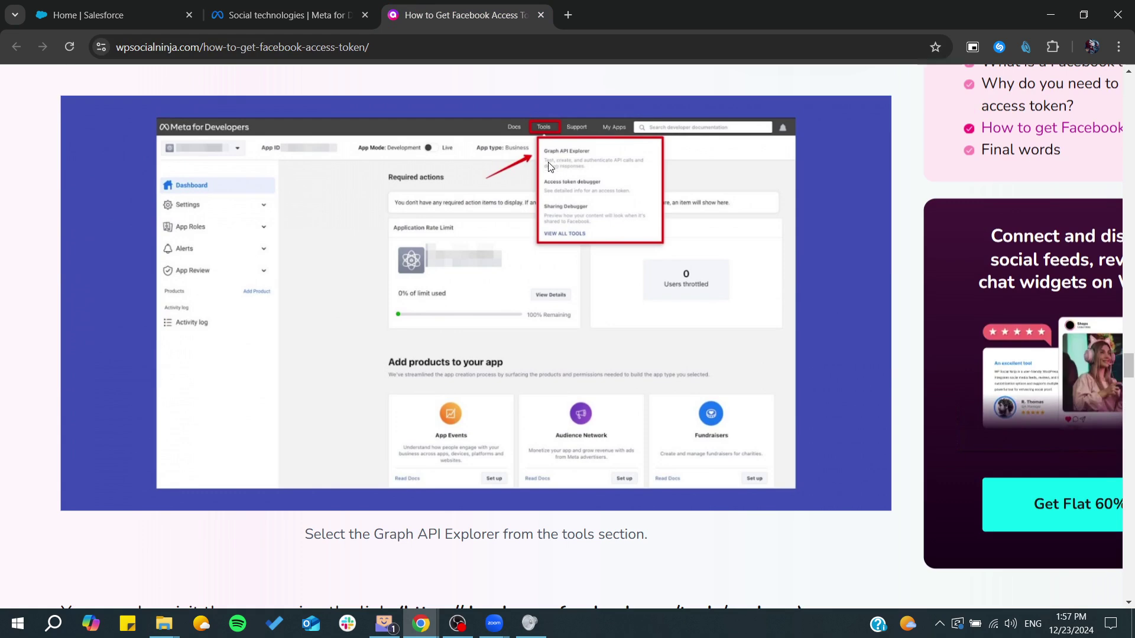
scroll(545, 150, "up", 5)
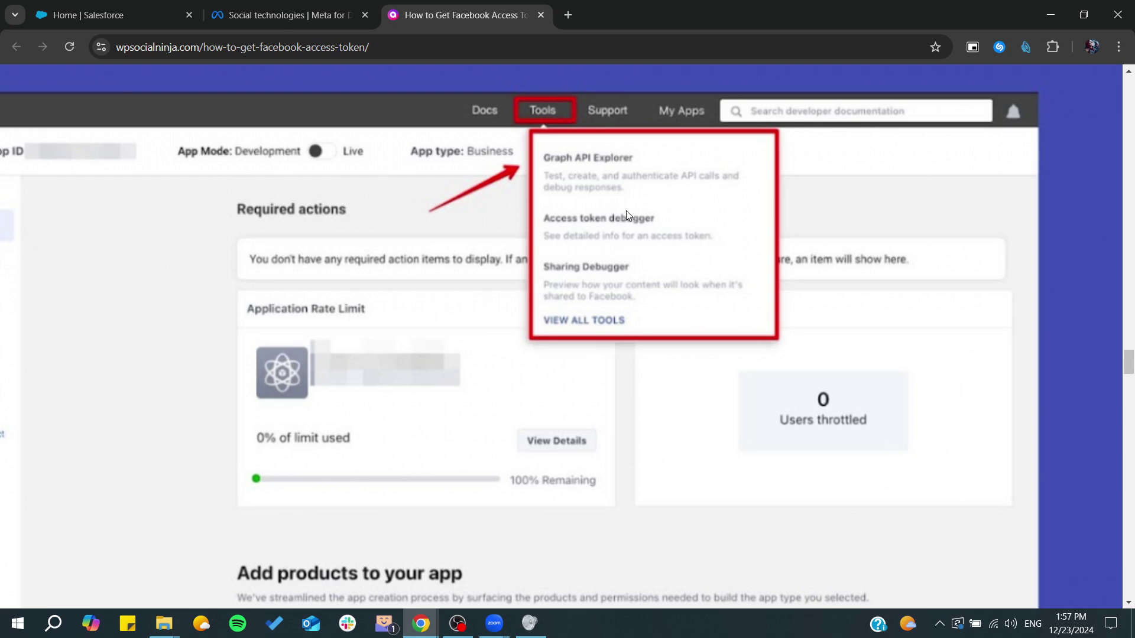
scroll(420, 340, "down", 1)
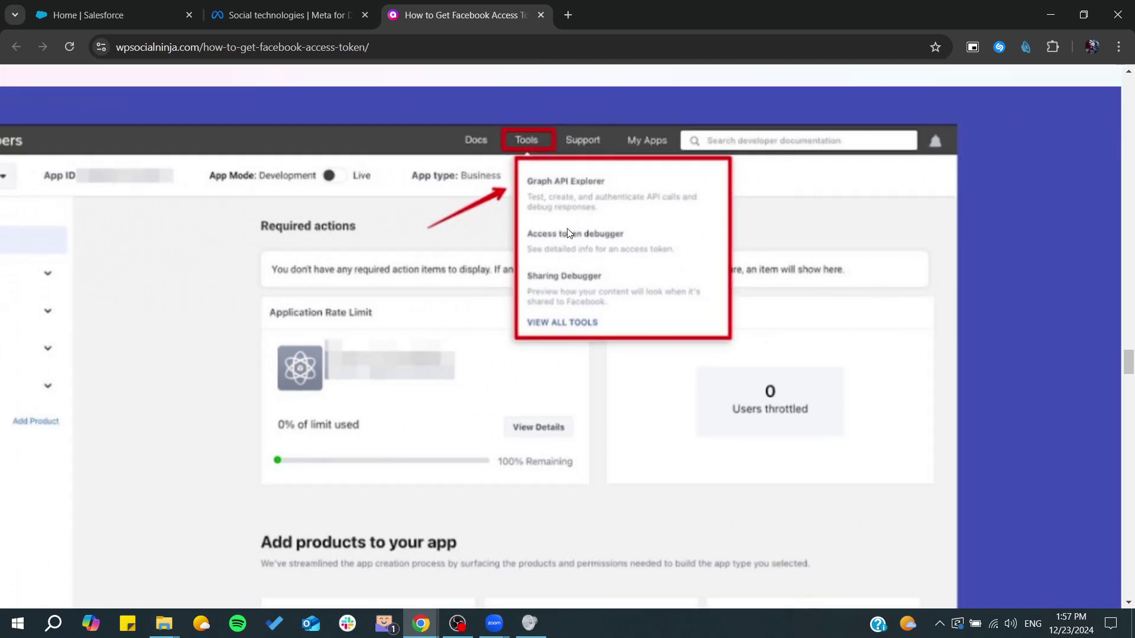
scroll(375, 304, "down", 3)
scroll(376, 304, "down", 3)
scroll(375, 304, "down", 3)
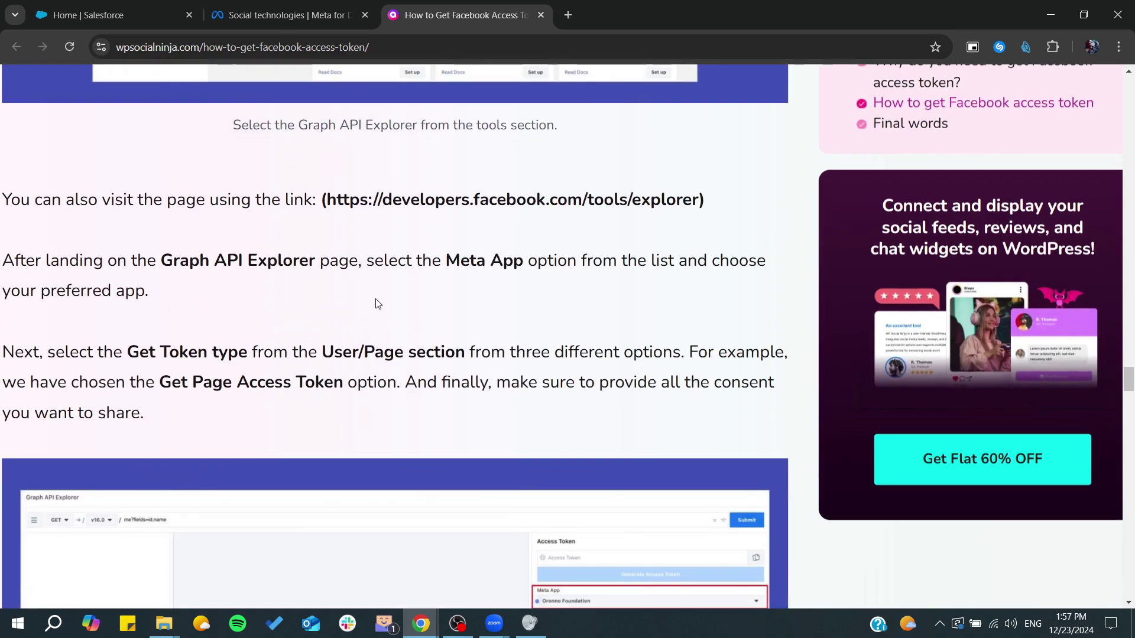
scroll(375, 303, "down", 2)
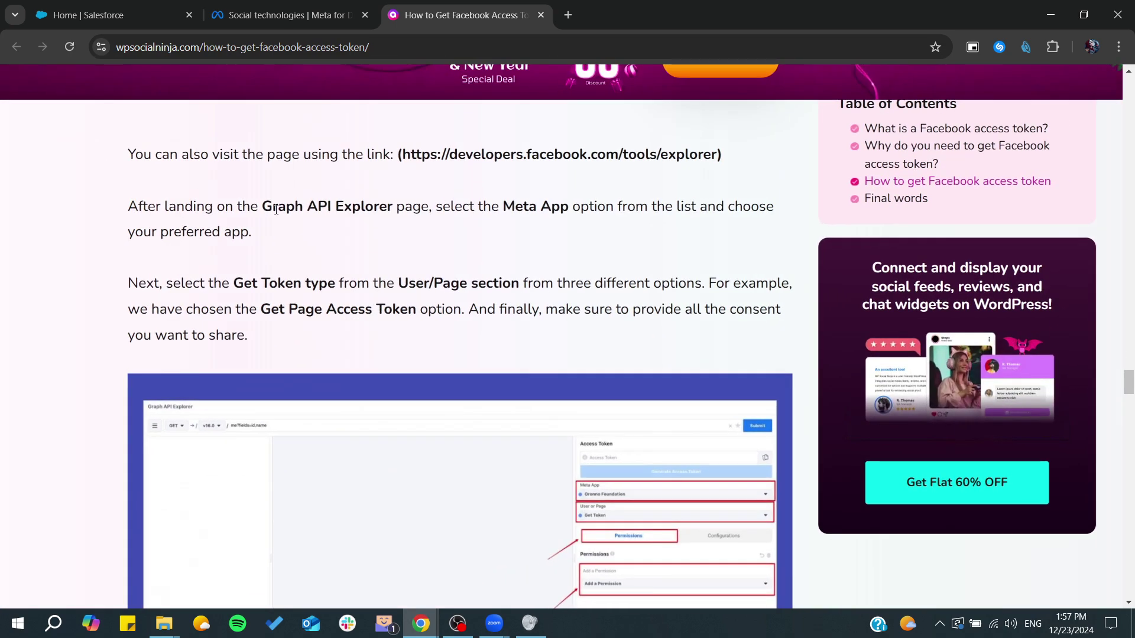
left_click_drag(262, 209, 421, 210)
scroll(369, 257, "down", 1)
scroll(369, 257, "down", 1)
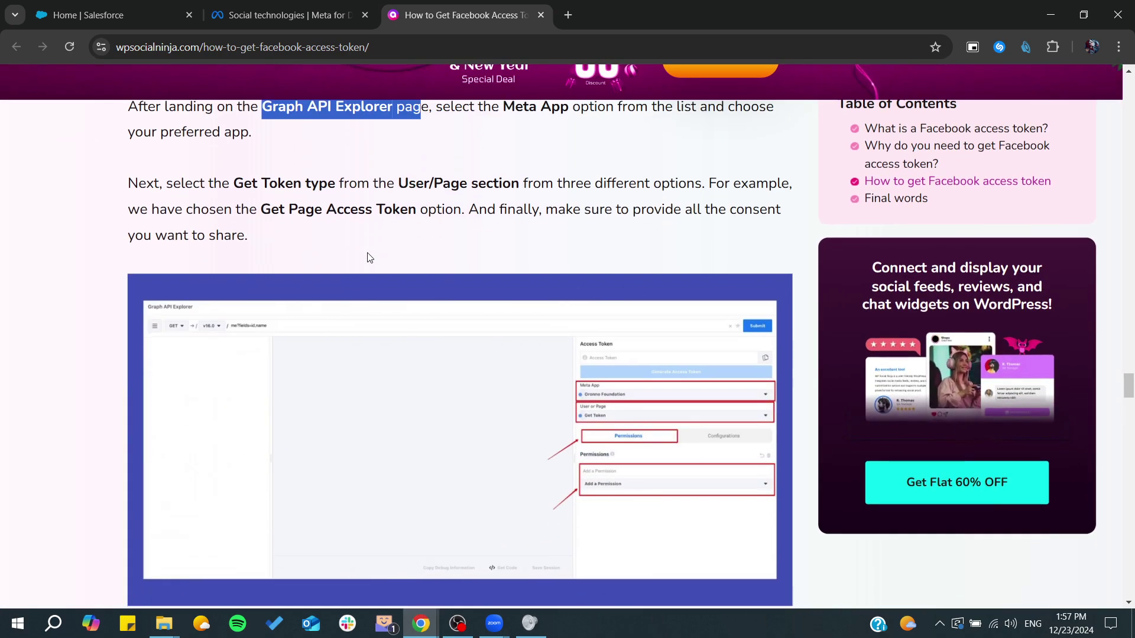
scroll(370, 257, "down", 1)
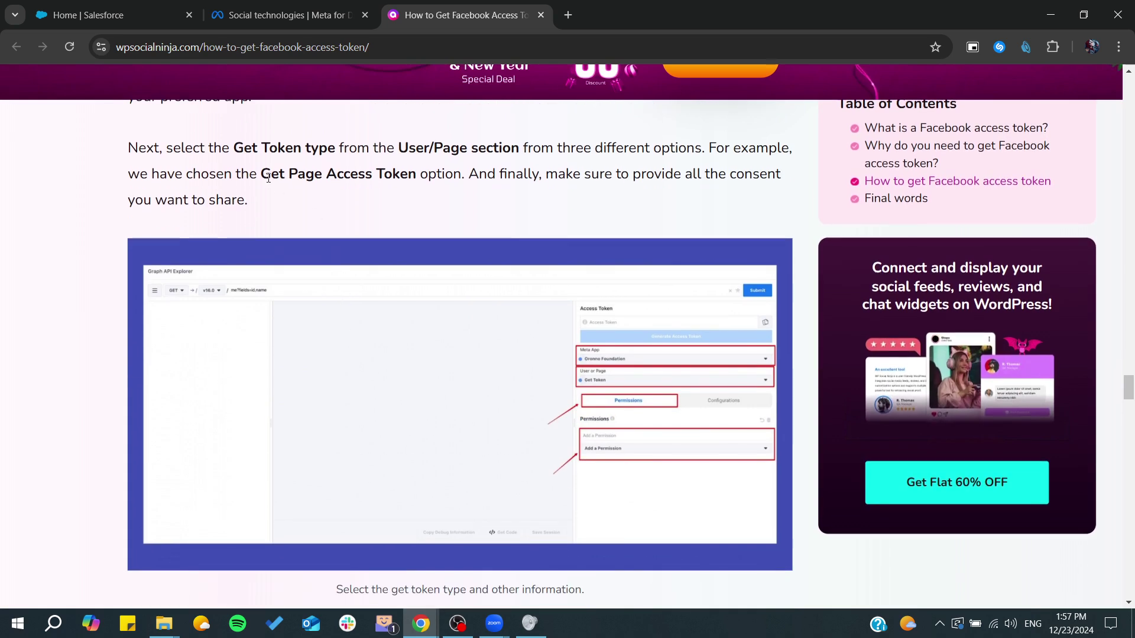
left_click_drag(269, 173, 413, 175)
scroll(470, 235, "down", 1)
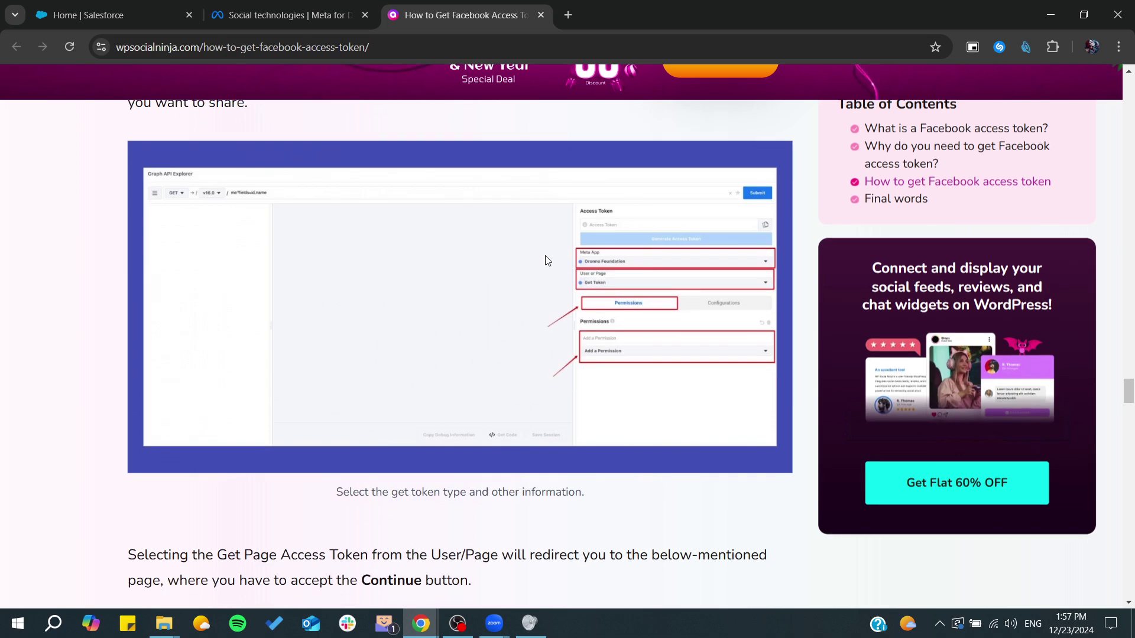
scroll(417, 320, "down", 2)
scroll(417, 319, "down", 2)
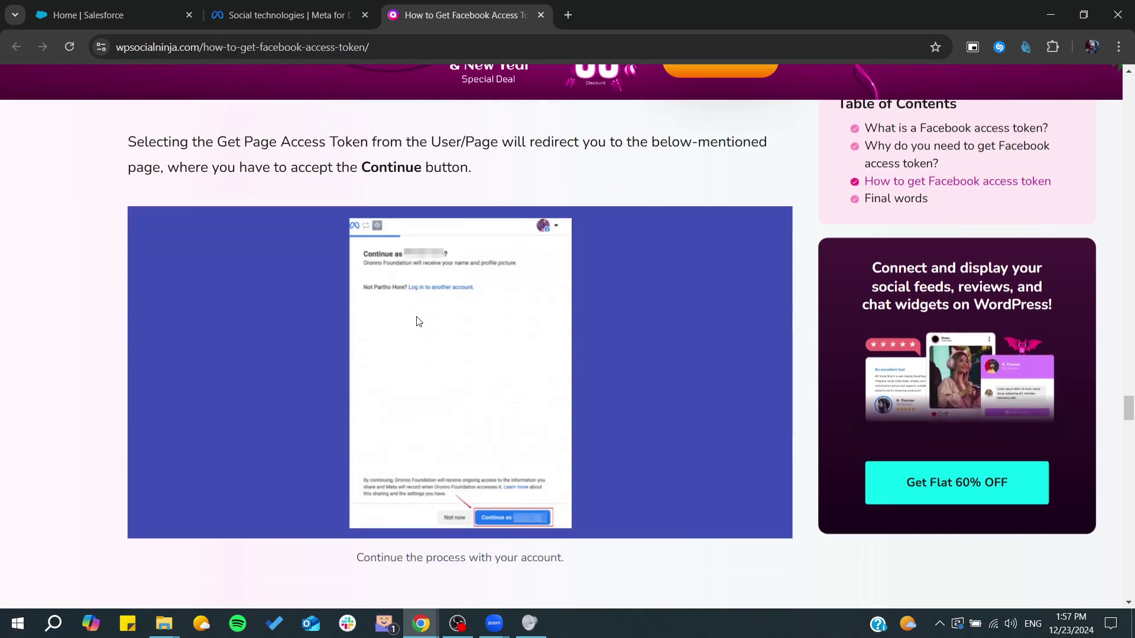
scroll(391, 254, "down", 4)
scroll(391, 255, "down", 3)
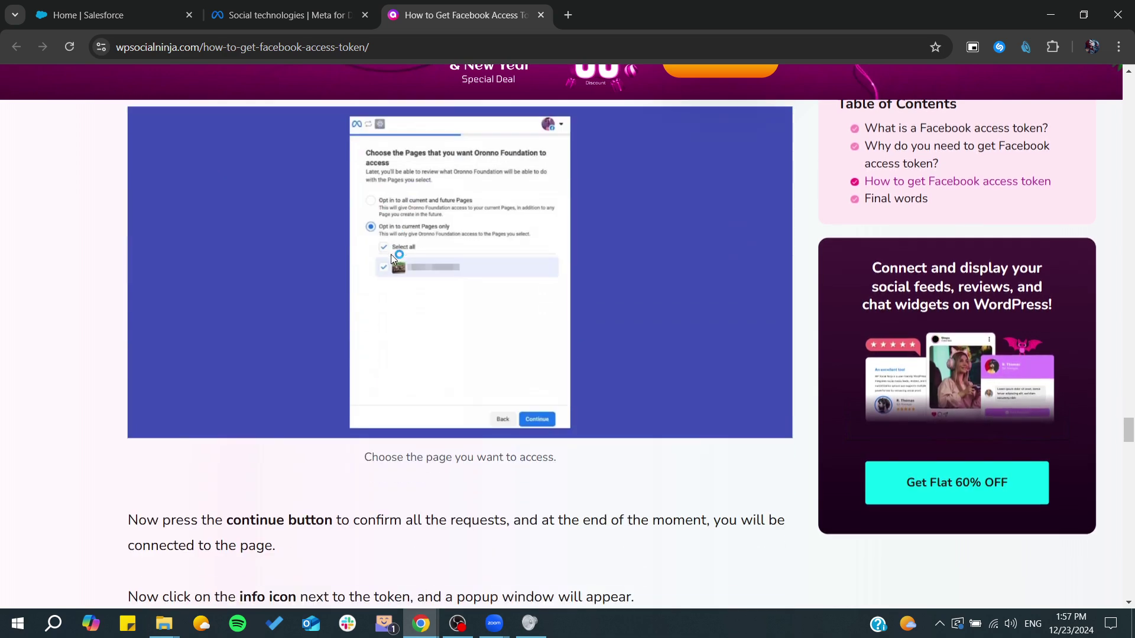
scroll(424, 236, "down", 4)
scroll(424, 235, "down", 3)
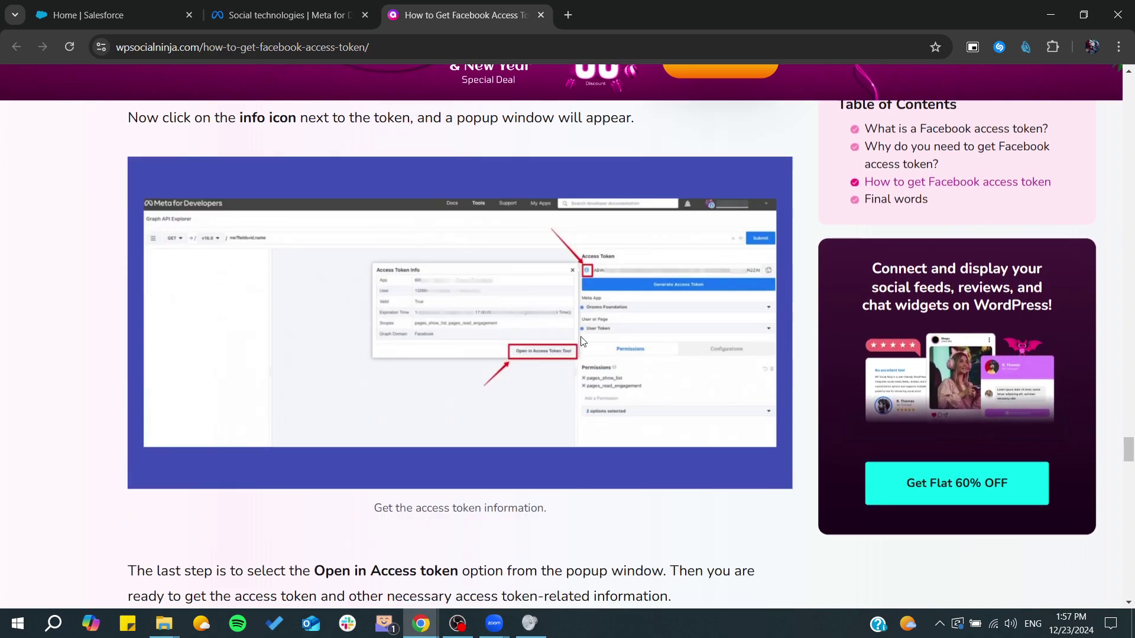
scroll(423, 235, "down", 4)
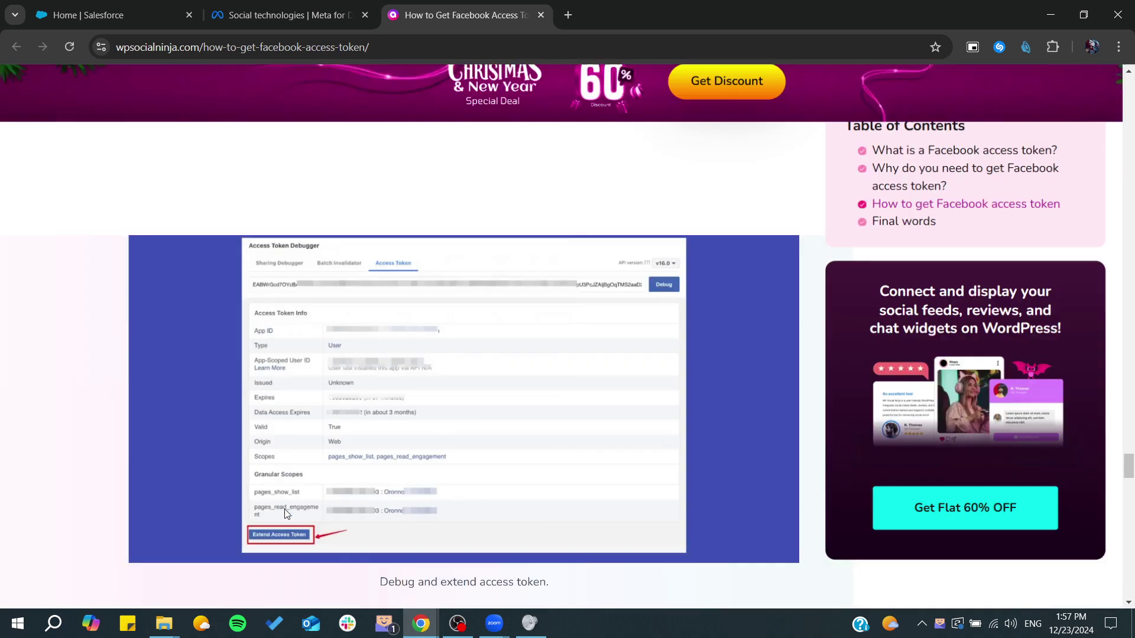
scroll(395, 356, "down", 3)
scroll(394, 356, "up", 2)
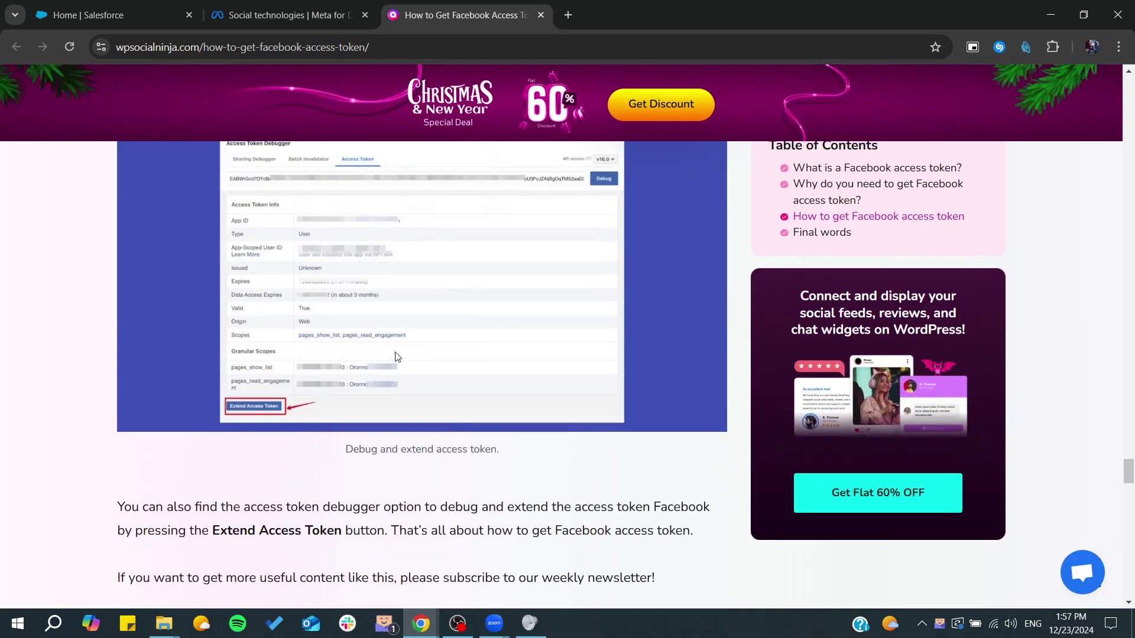
left_click(114, 14)
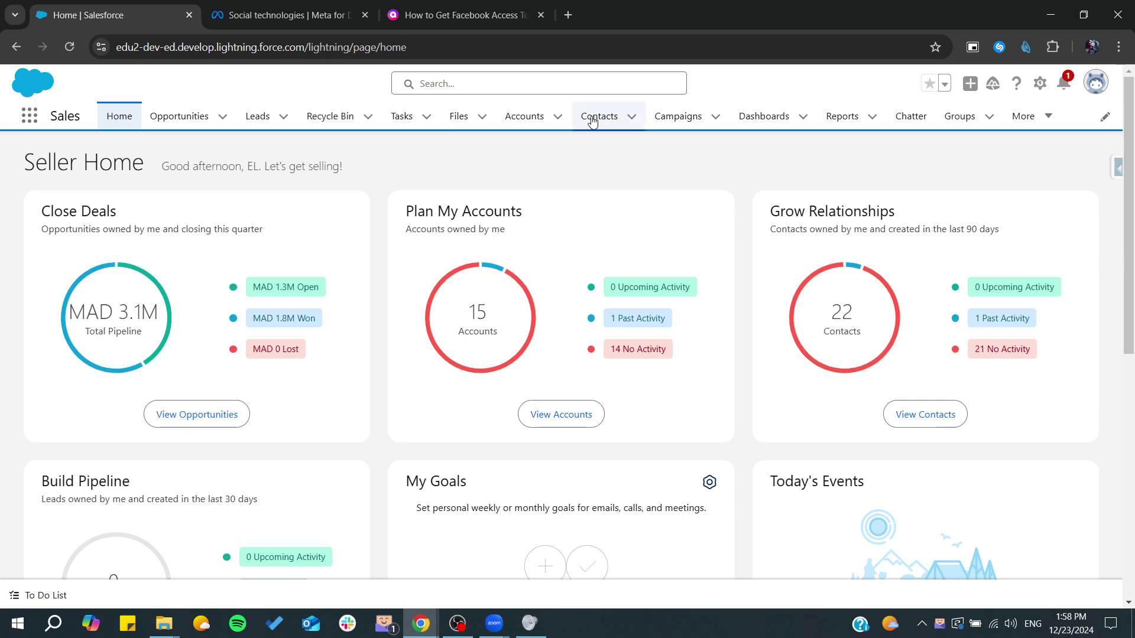
Run a quick global search for 'visual' on Seller Home, then dismiss the results.
left_click(510, 82)
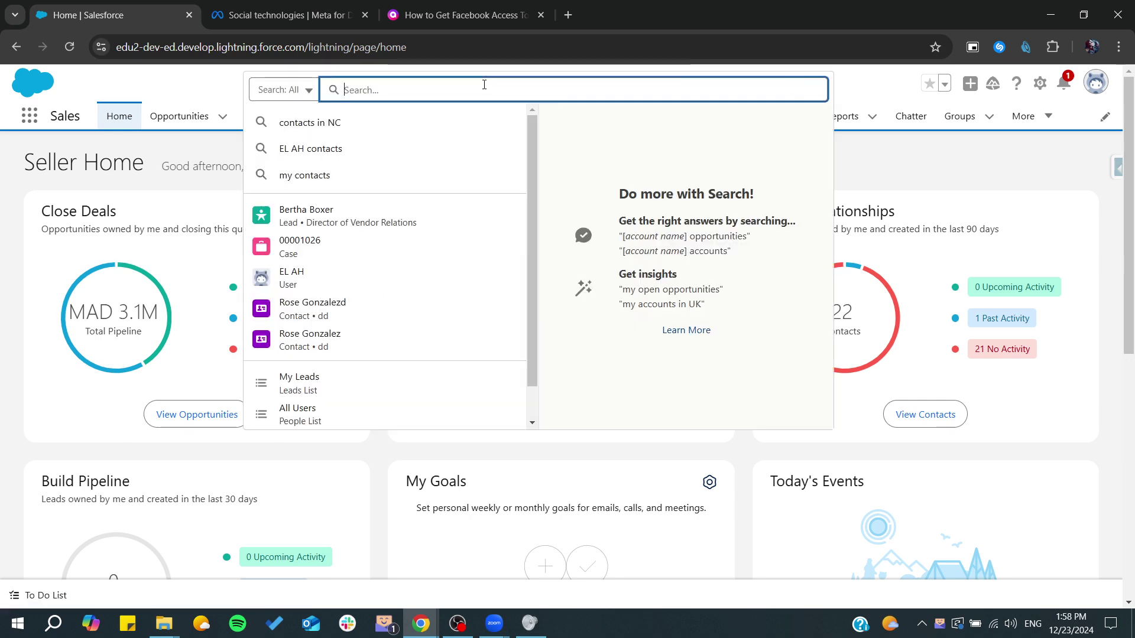
type("visual")
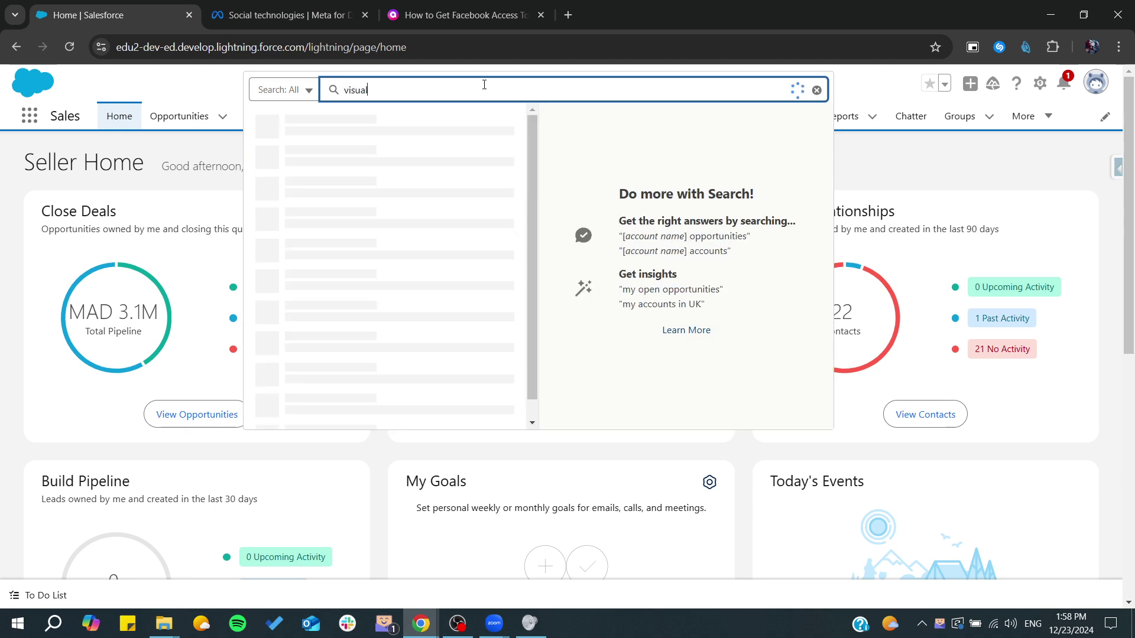
left_click(207, 181)
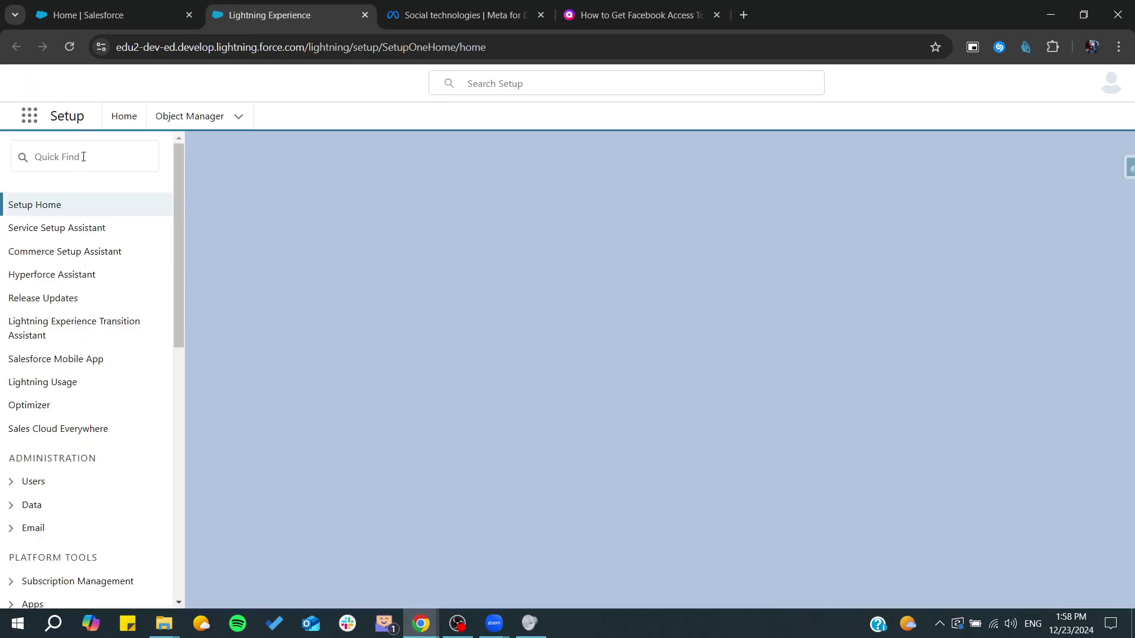
Open the Visualforce Pages list, then launch, browse and close the Developer Console.
left_click(84, 156)
type("visu")
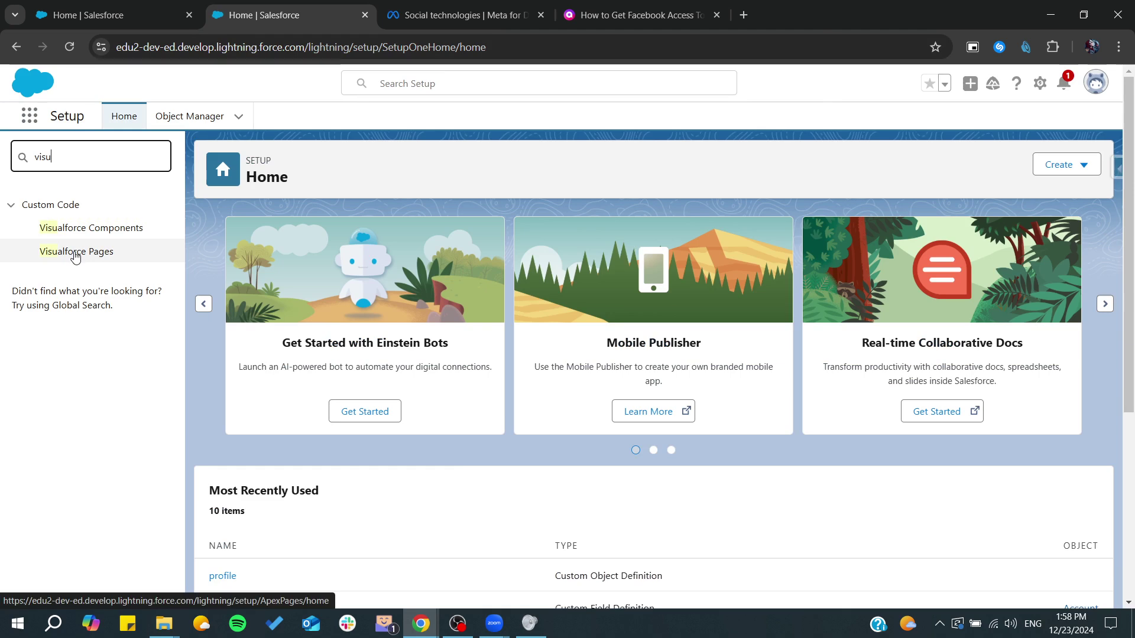
left_click(75, 251)
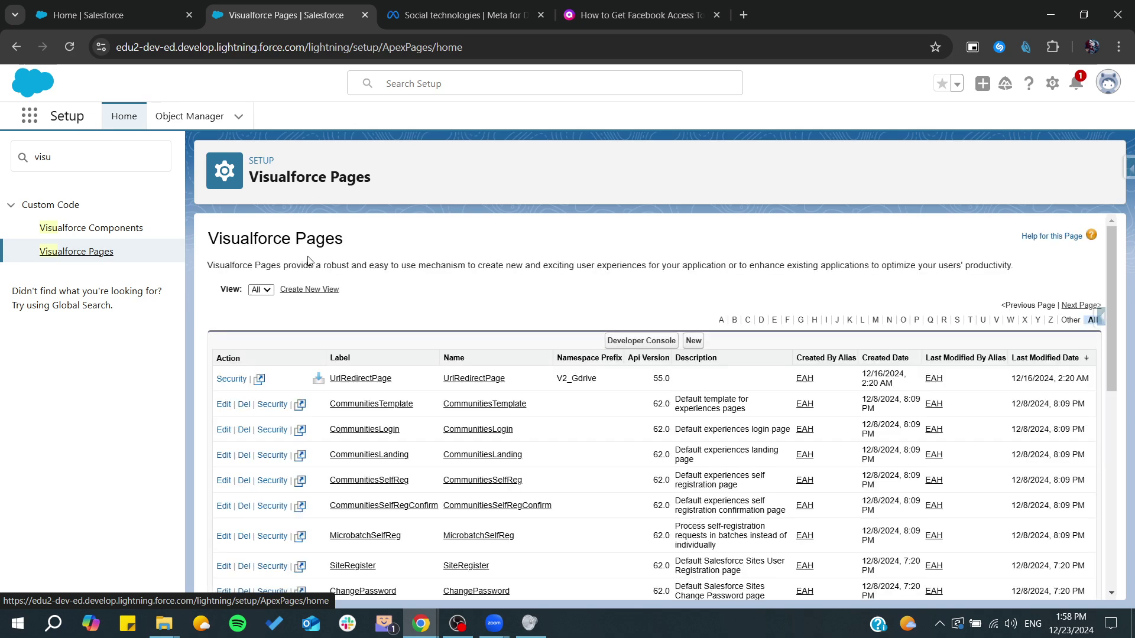
scroll(479, 295, "down", 1)
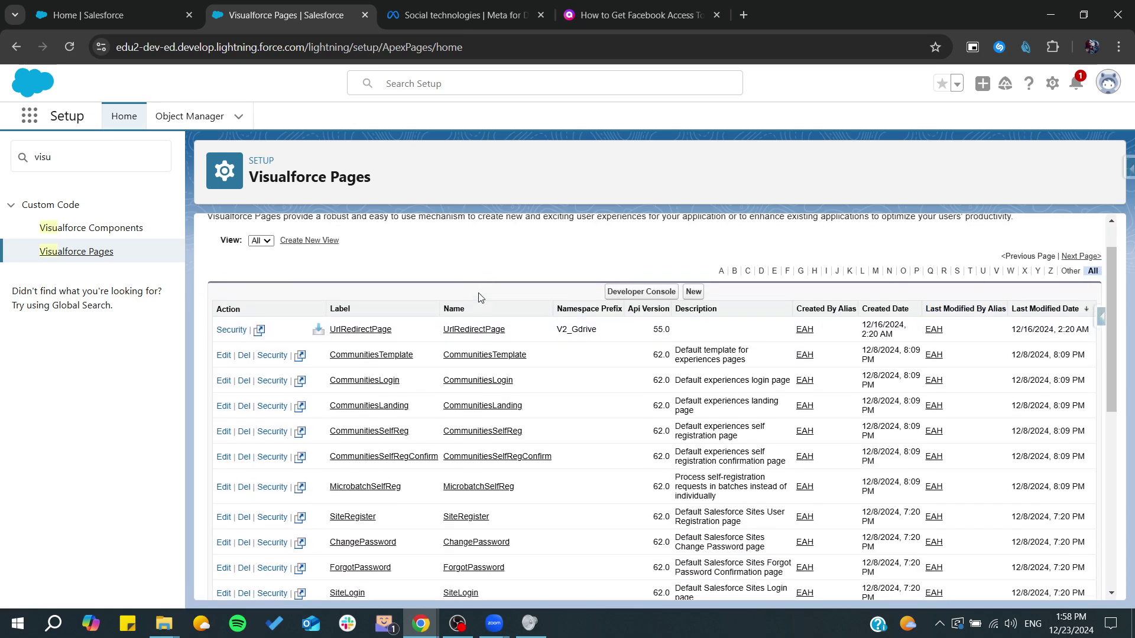
scroll(479, 295, "down", 1)
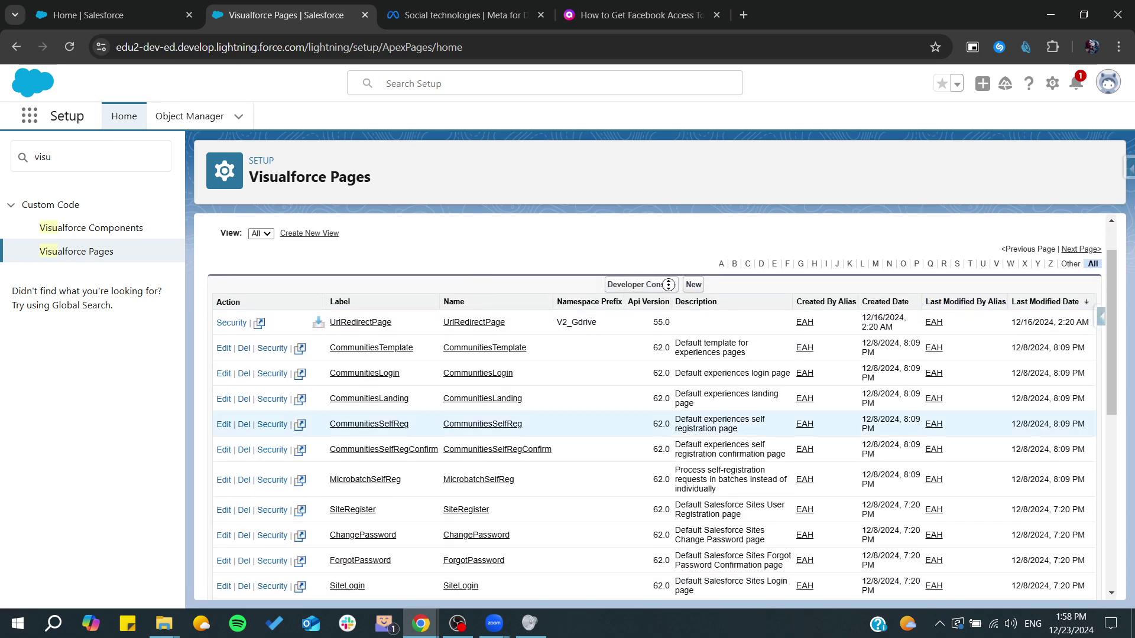
left_click(636, 284)
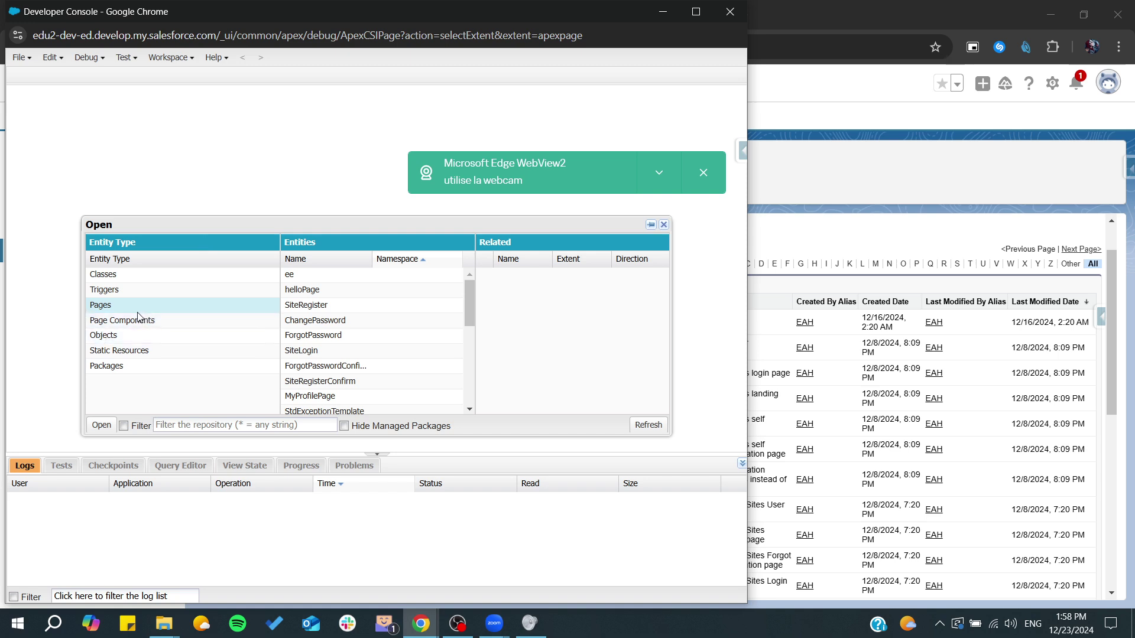
left_click(664, 224)
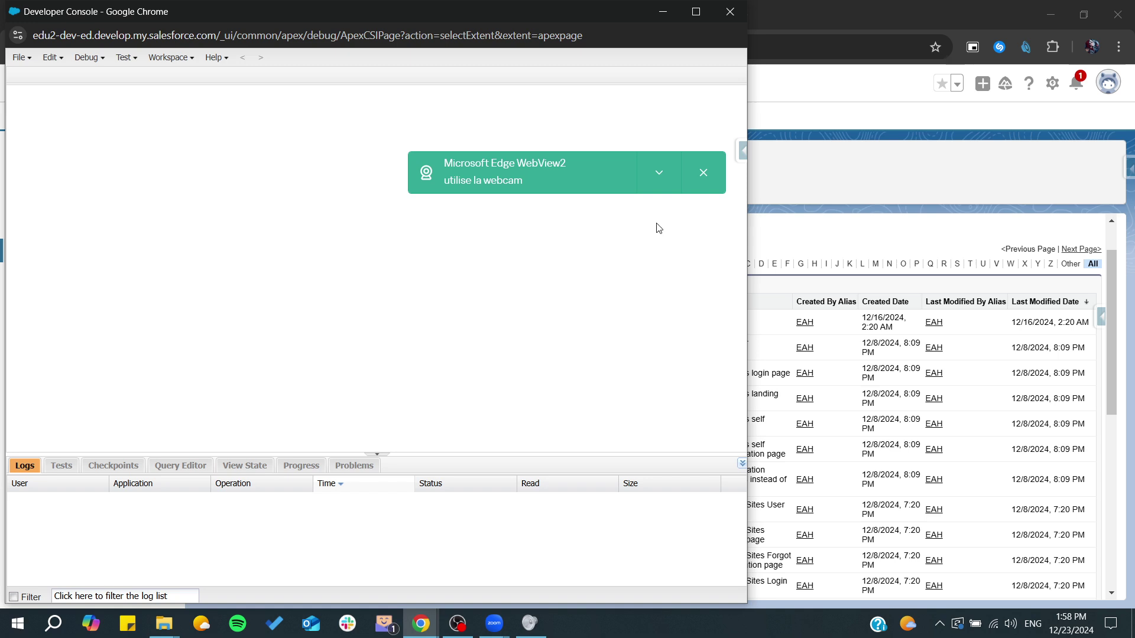
left_click(19, 57)
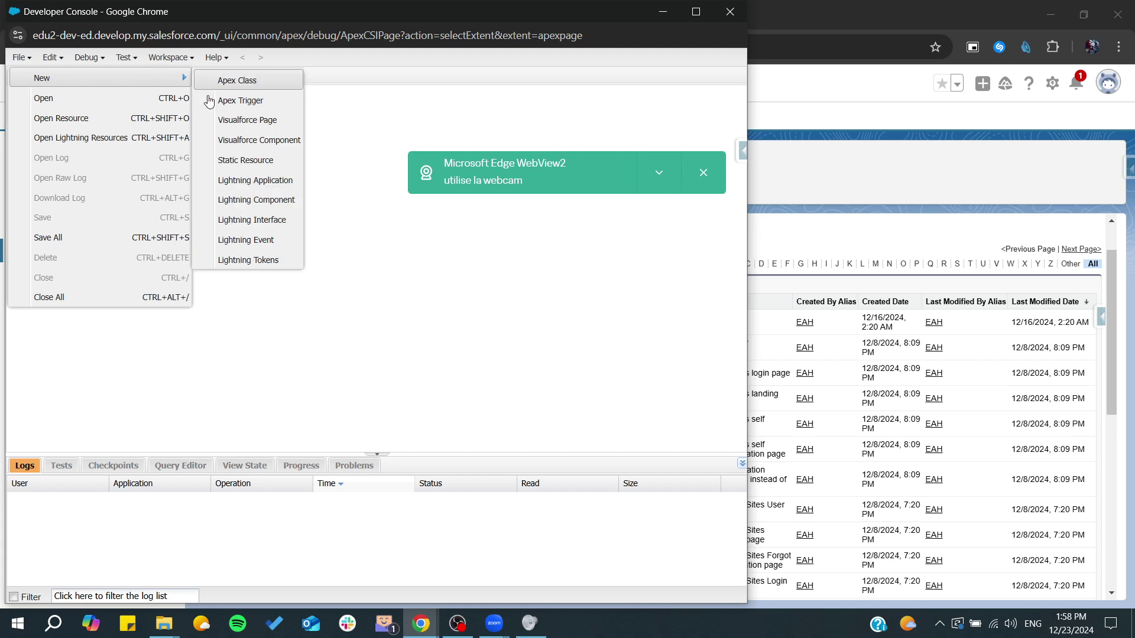
mouse_move(99, 78)
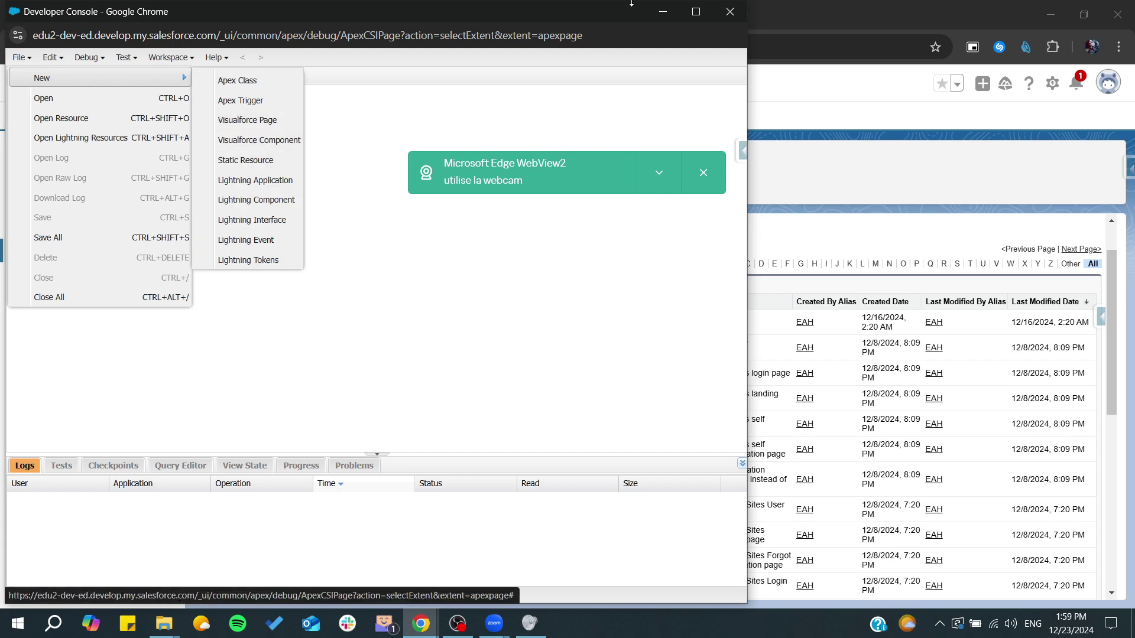
left_click(730, 11)
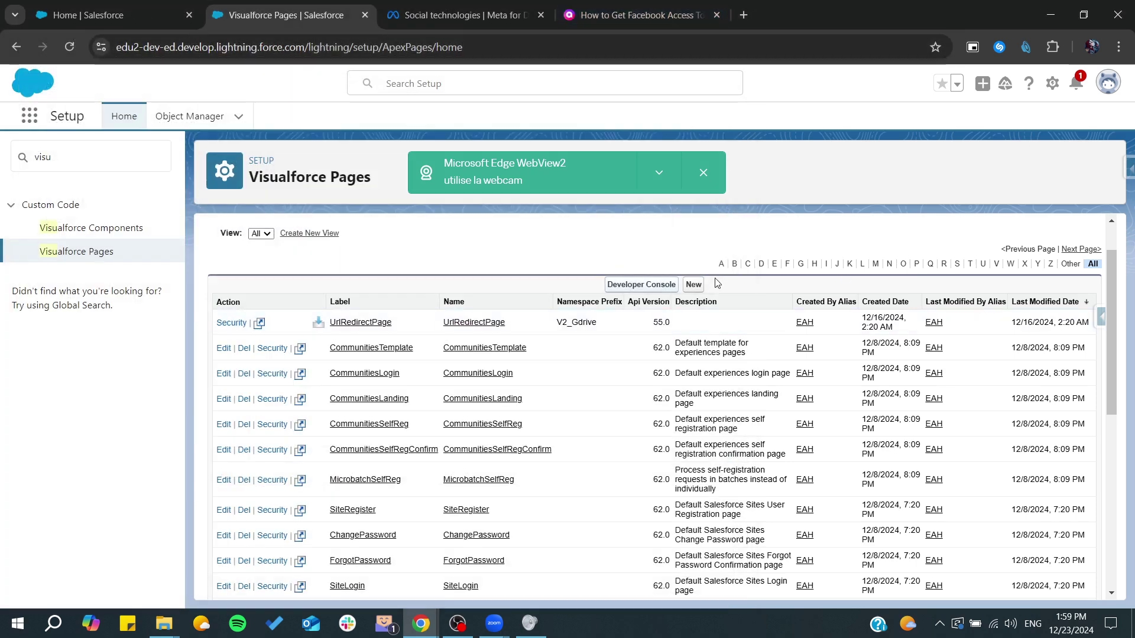
Start a new Visualforce page from the Visualforce Pages list, showing the default Congratulations markup.
left_click(693, 284)
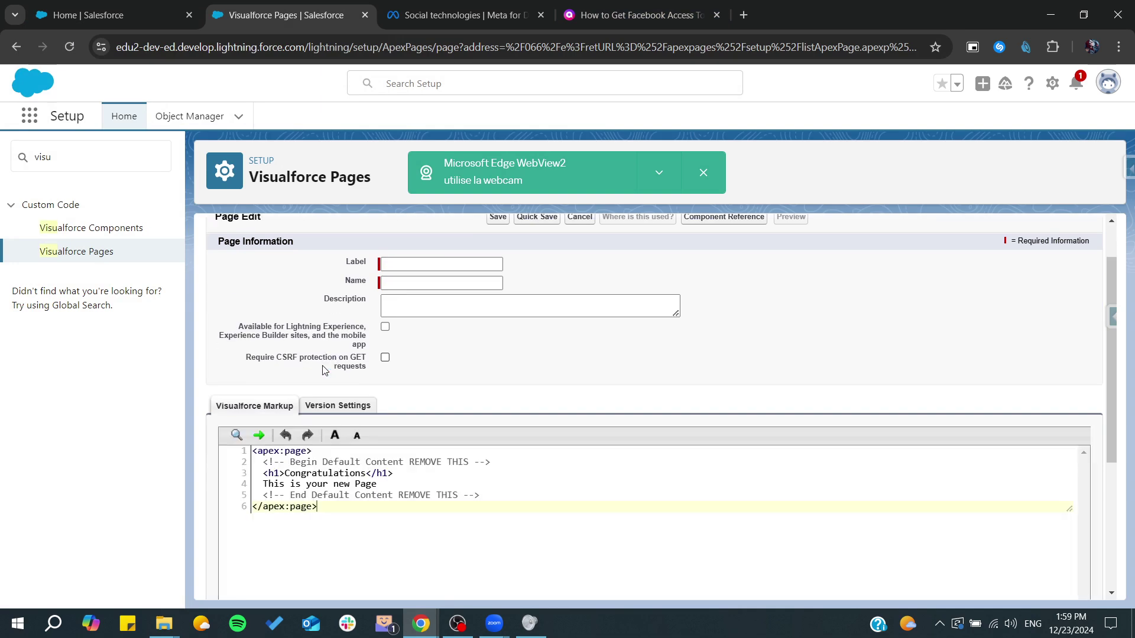
scroll(421, 312, "down", 1)
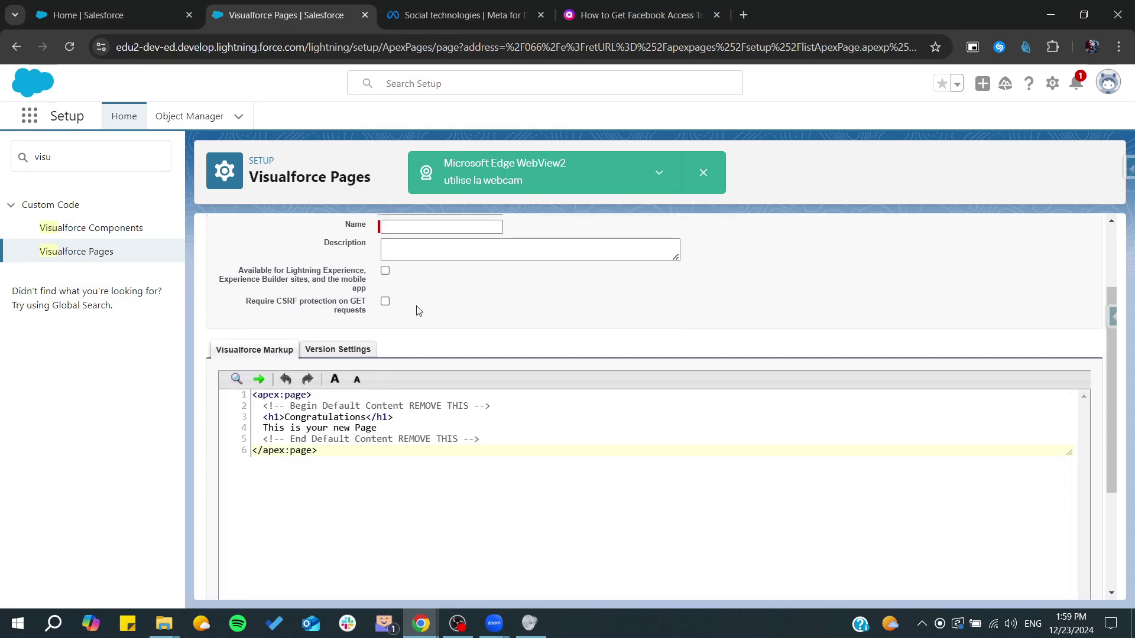
scroll(420, 312, "up", 2)
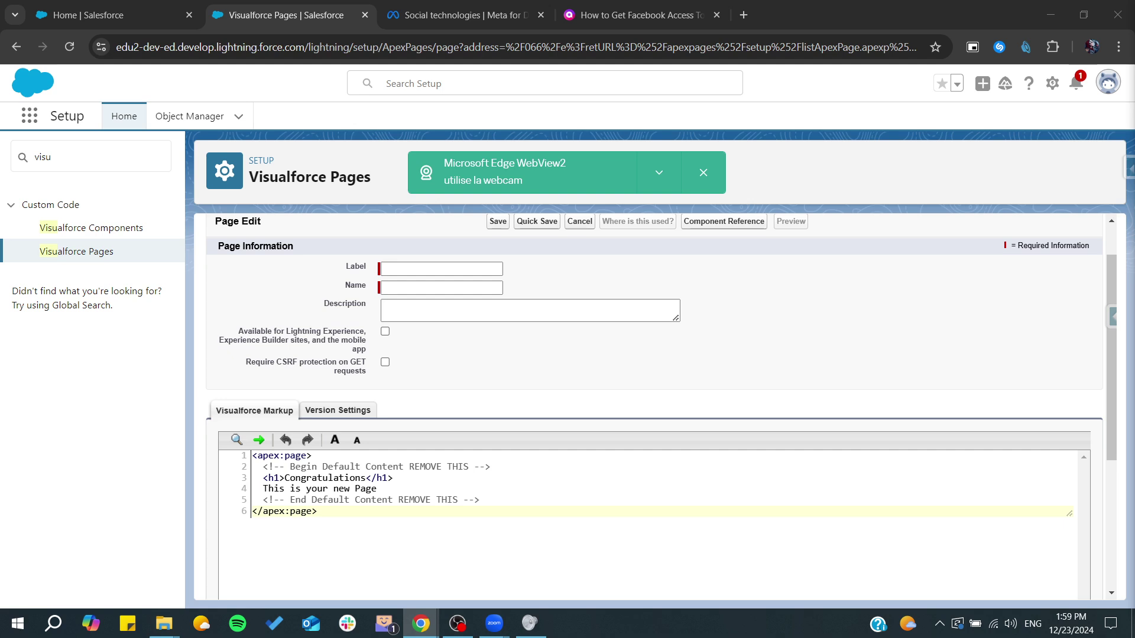
scroll(691, 330, "up", 1)
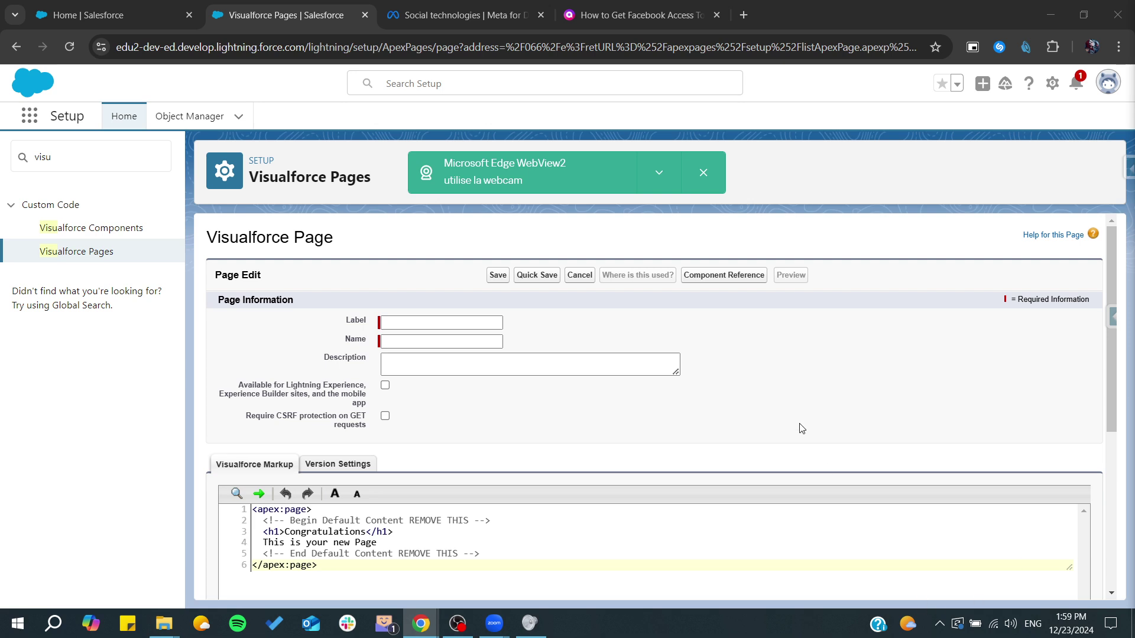
Filter Setup Quick Find to 'apex' and go to Apex Classes under Custom Code.
left_click(89, 156)
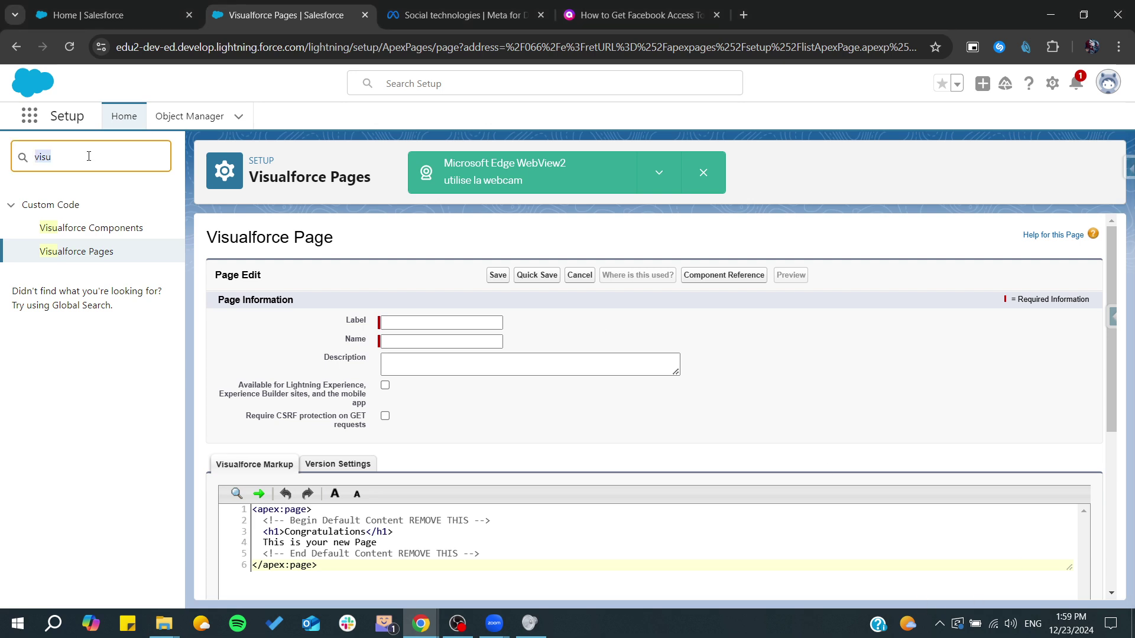
type("a")
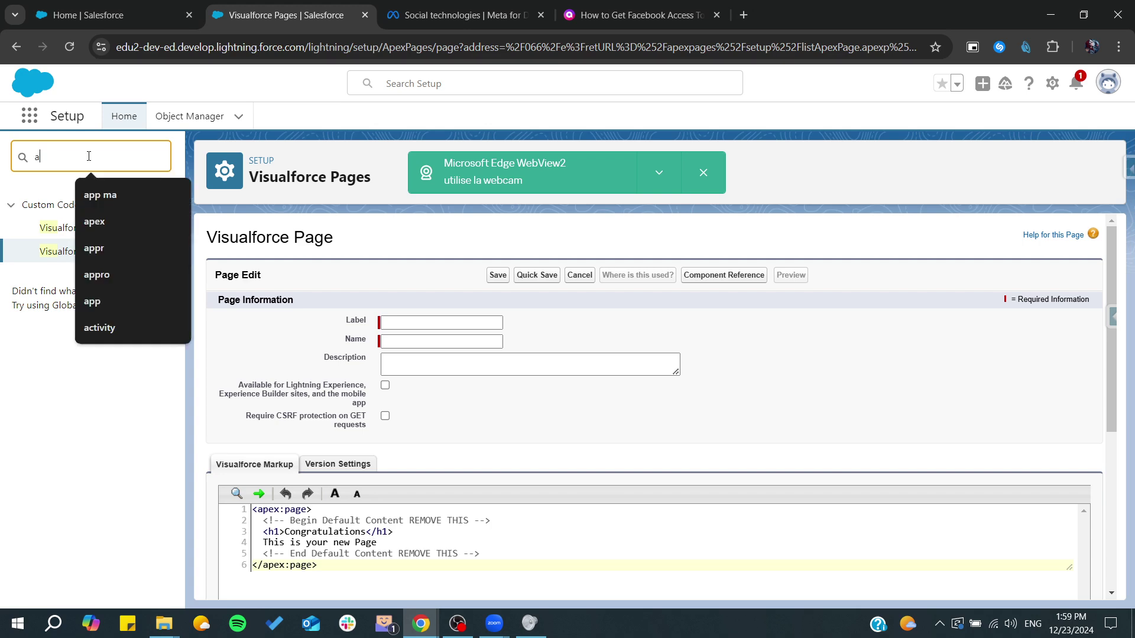
type("p")
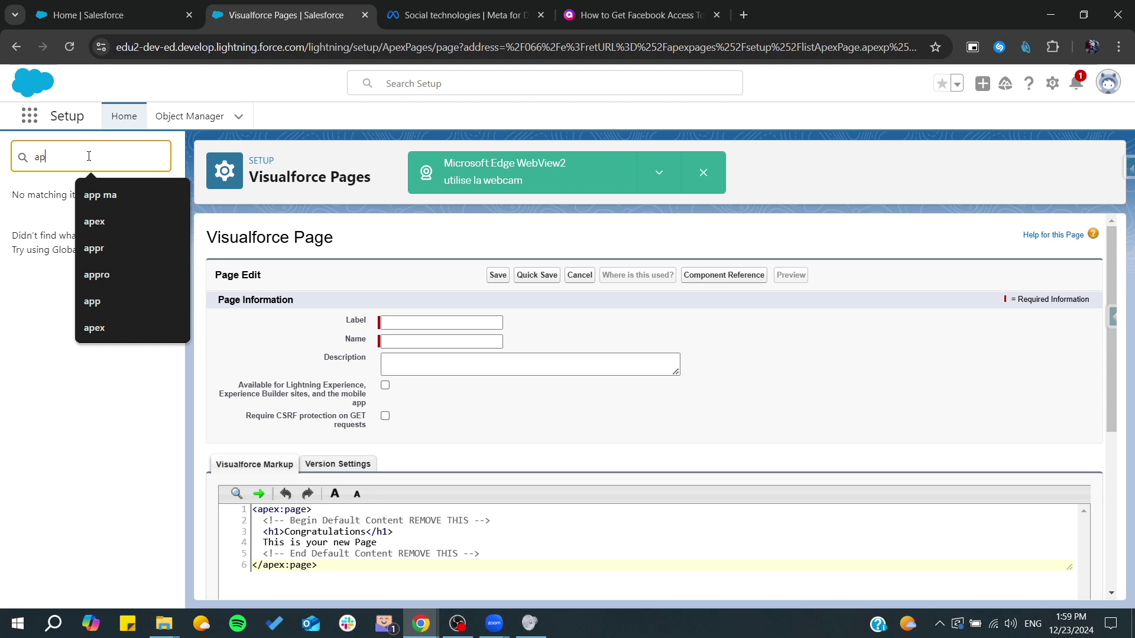
type("ex")
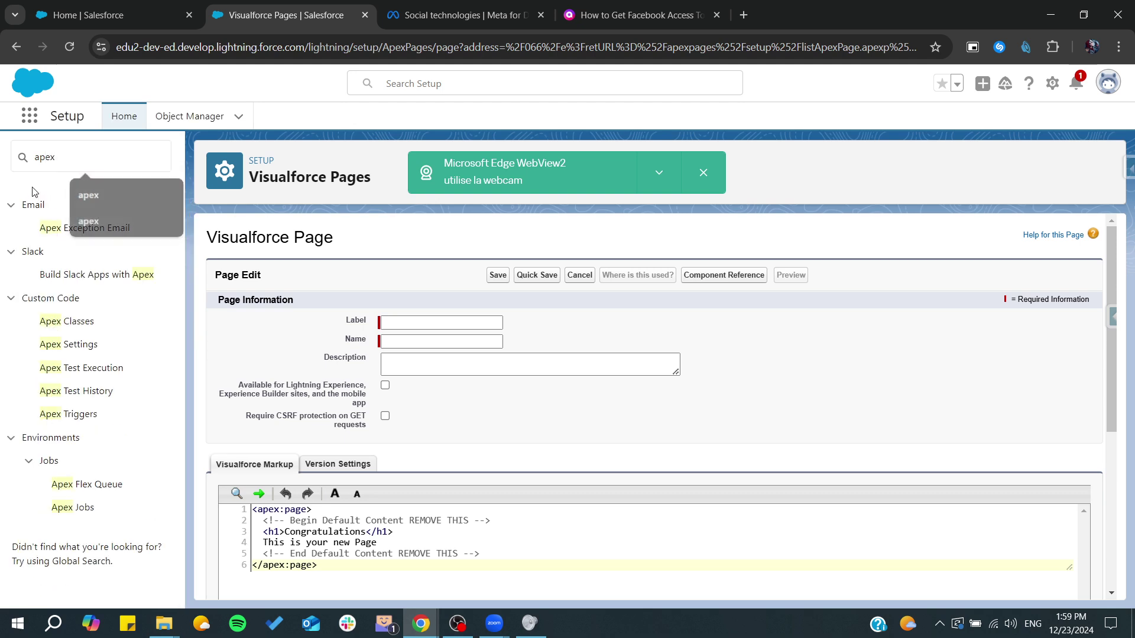
left_click(67, 321)
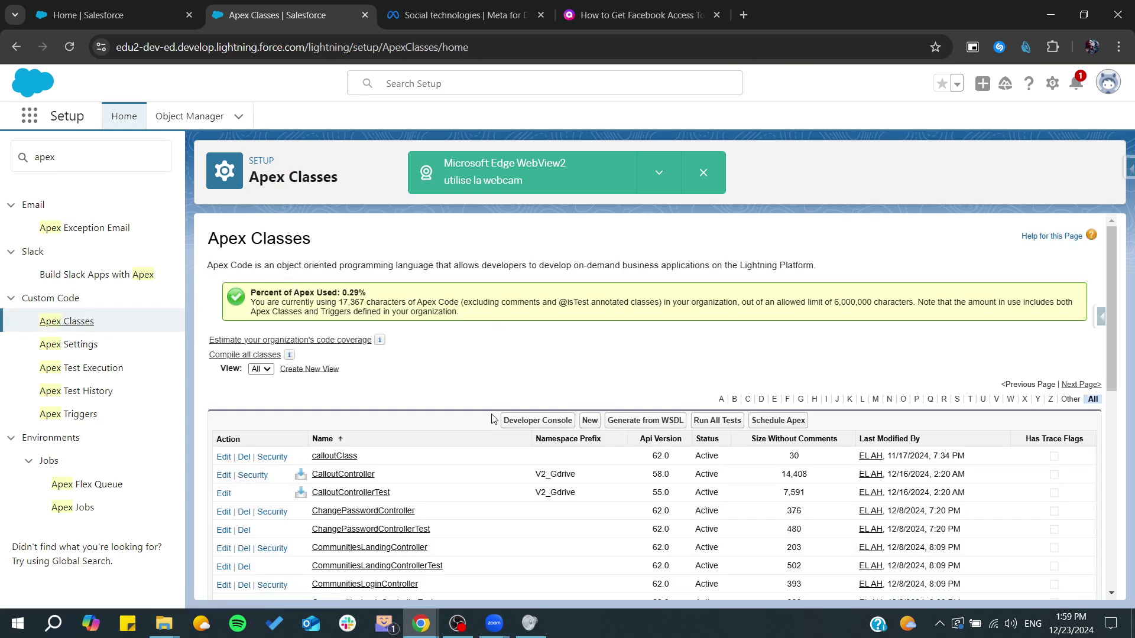
Create a new Apex class and paste the testfbpage1 Facebook Graph API code.
left_click(590, 420)
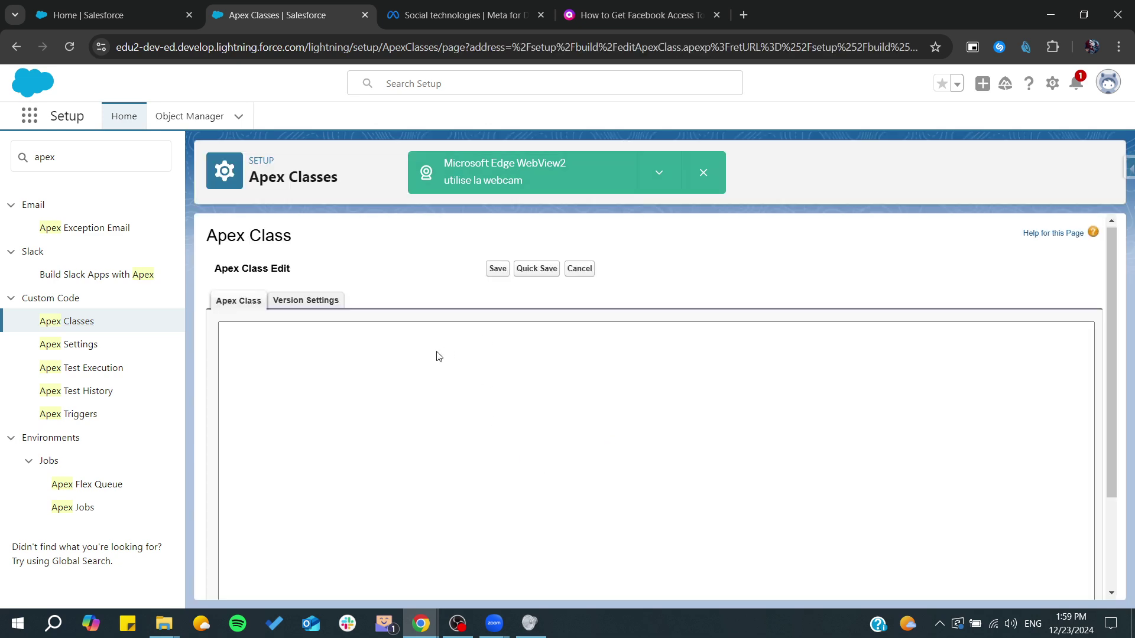
left_click(363, 339)
key("ctrl+v")
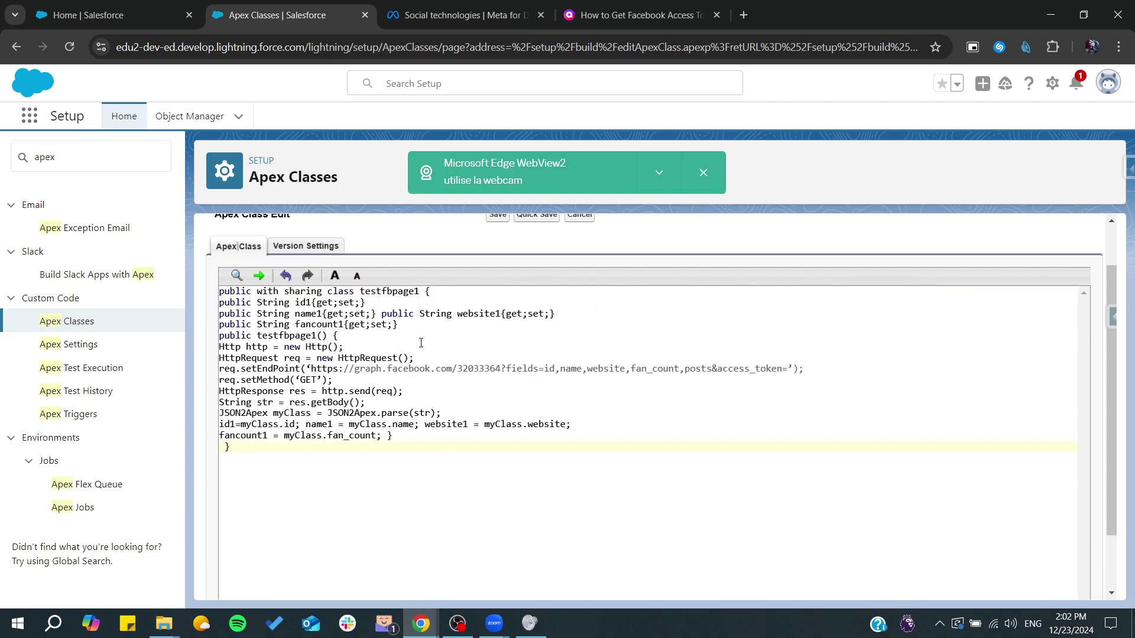
scroll(421, 342, "up", 2)
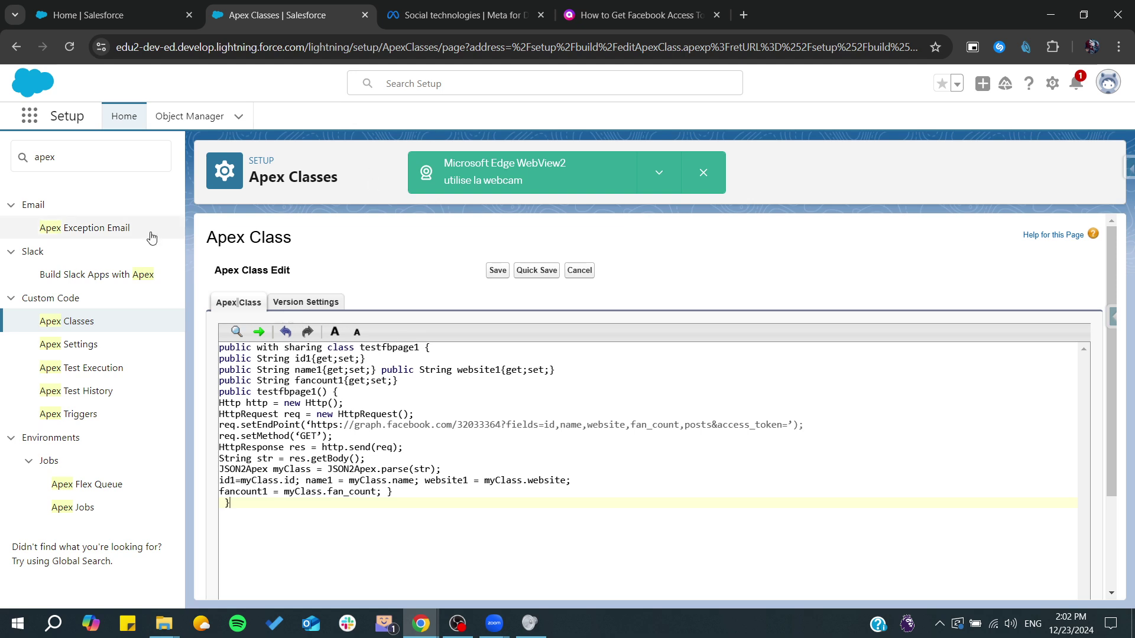
double_click(70, 159)
type("vi")
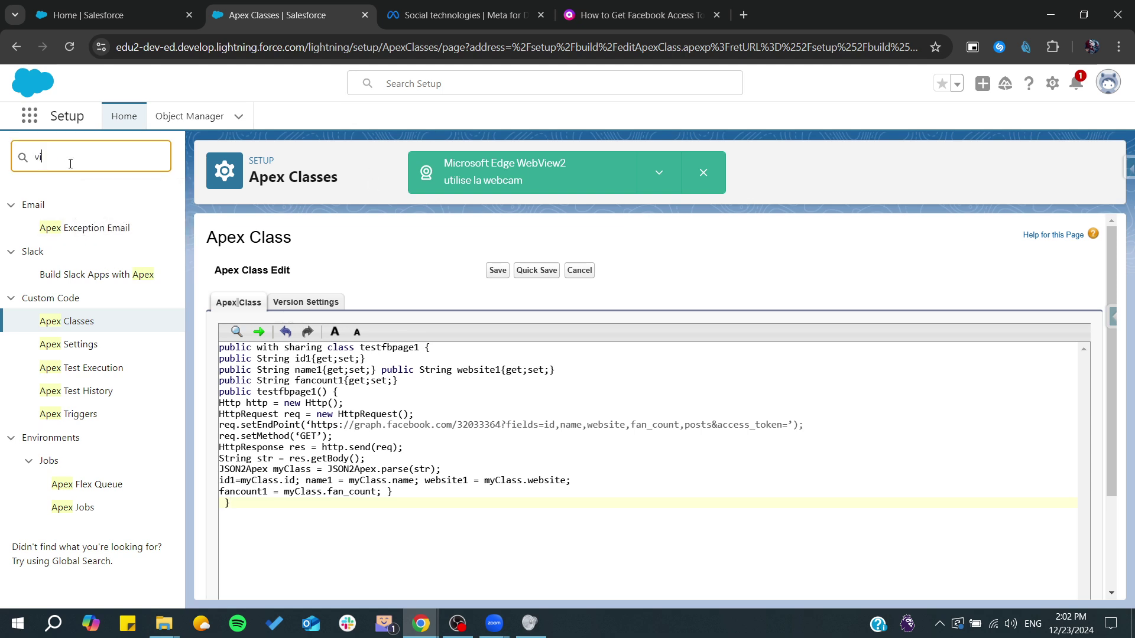
type("su")
Go to Visualforce Pages via Quick Find 'visu' and start a new page.
left_click(77, 251)
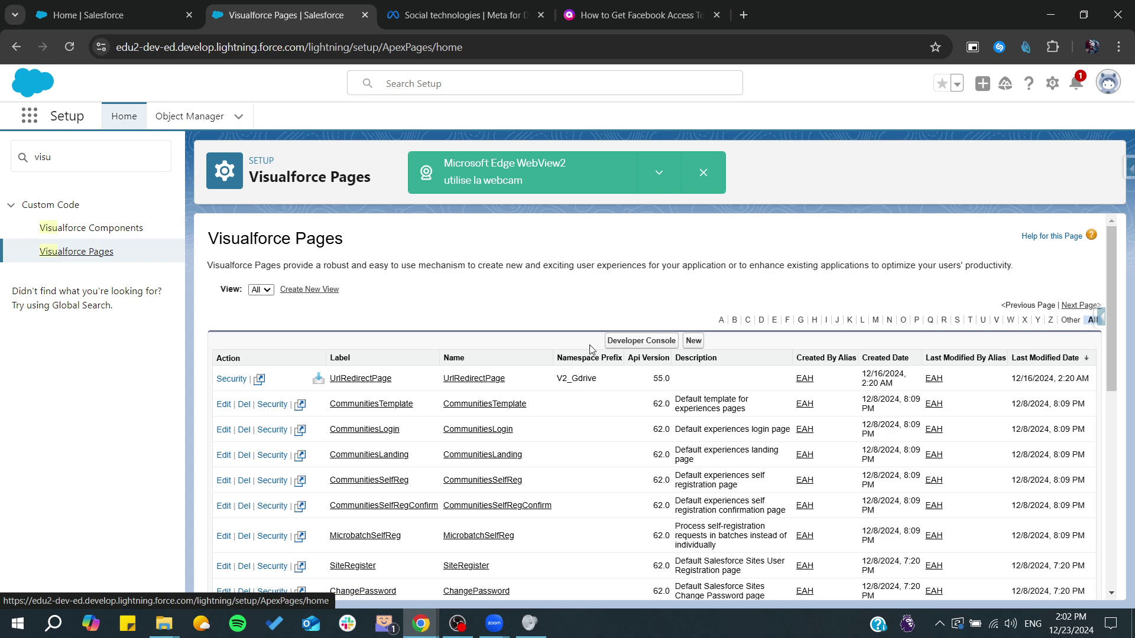
scroll(417, 470, "down", 5)
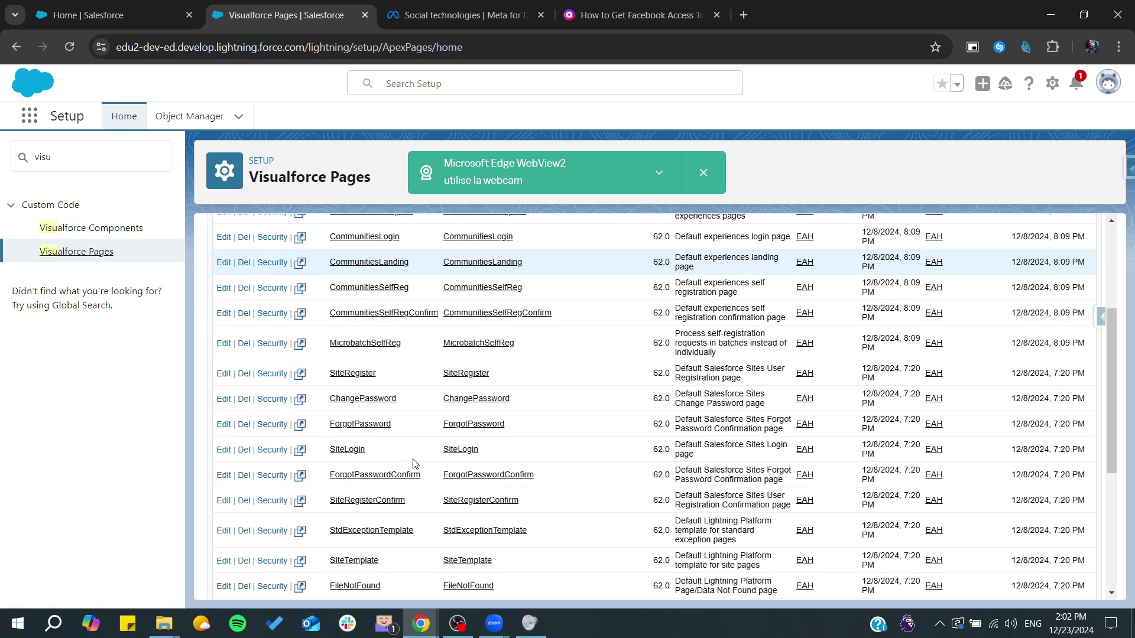
scroll(515, 406, "up", 5)
left_click(693, 341)
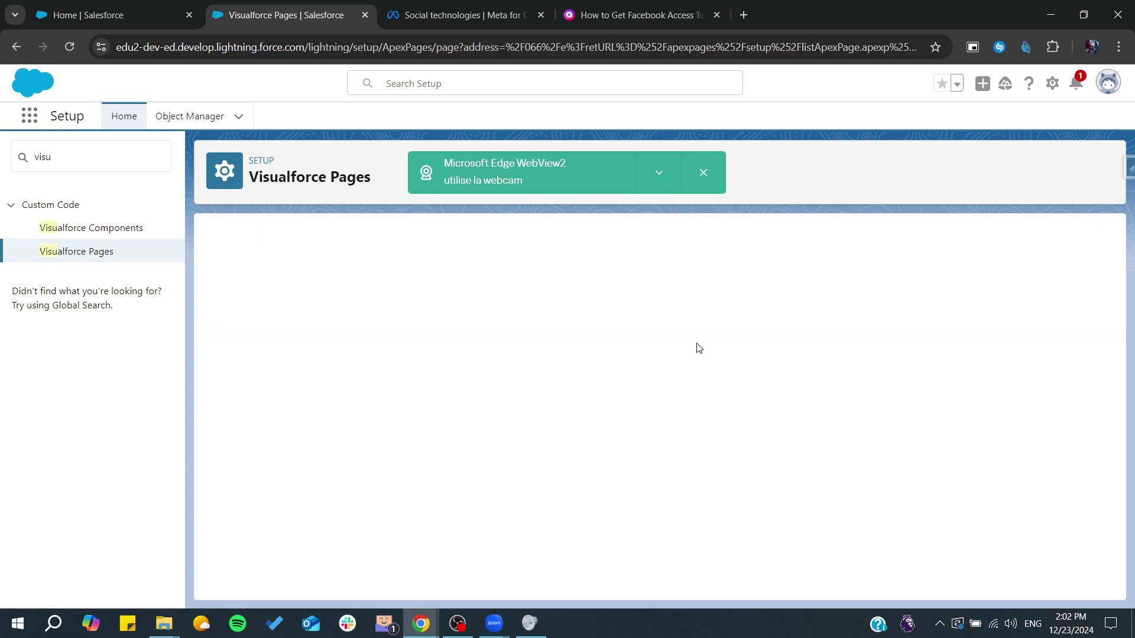
scroll(453, 367, "down", 3)
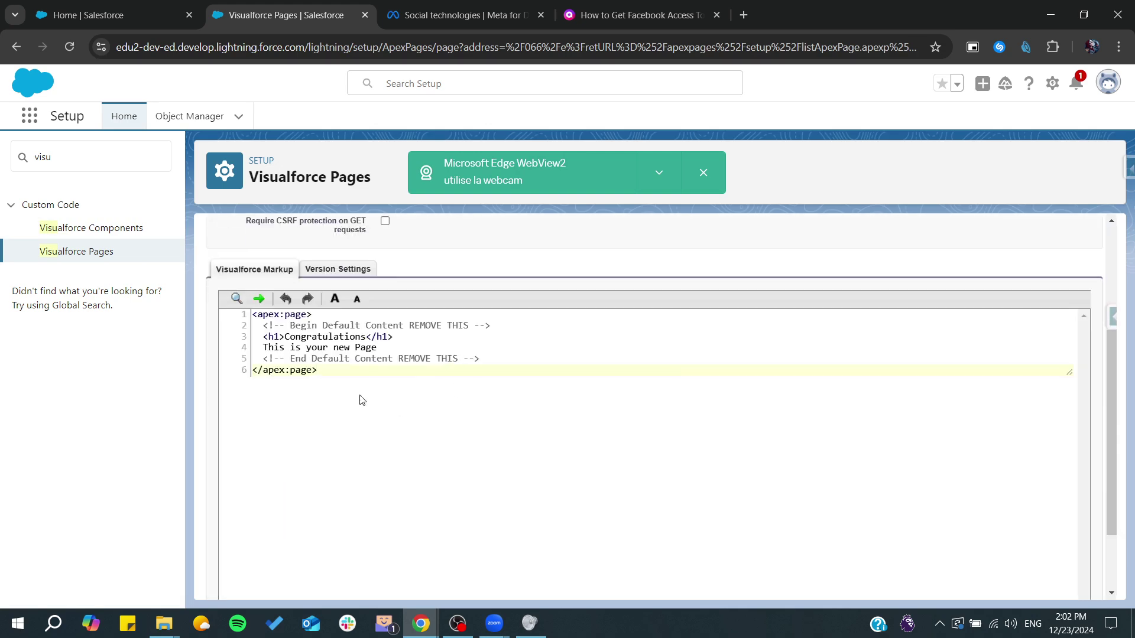
Replace the default markup with the pasted testfbpage1 Facebook Page Details page.
left_click_drag(320, 370, 253, 327)
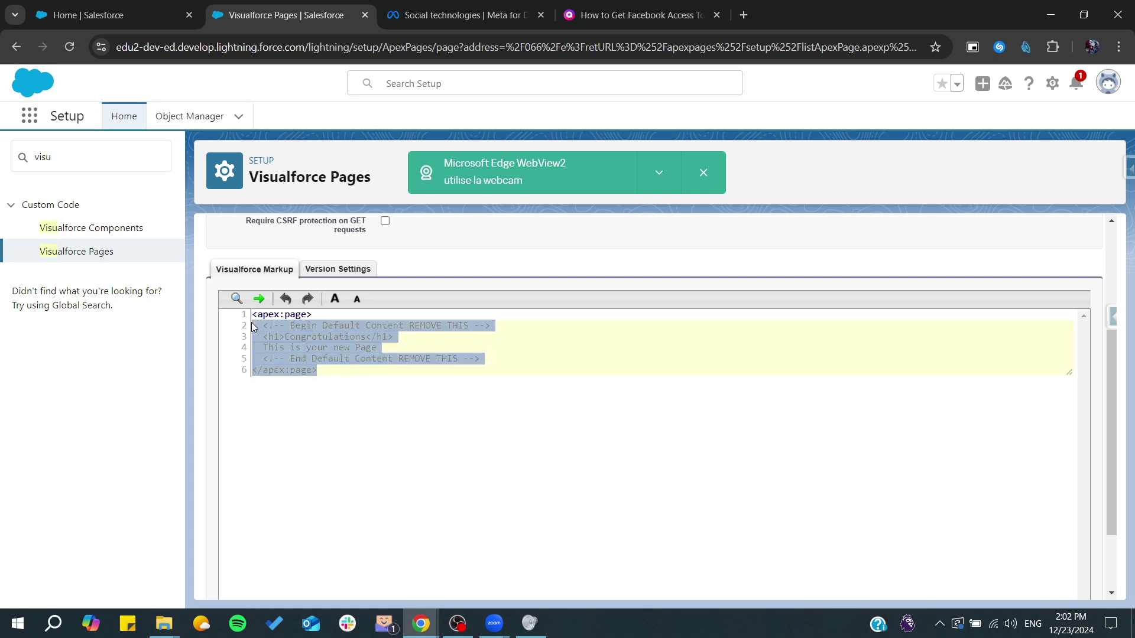
left_click(292, 358)
left_click_drag(292, 359, 254, 314)
key("ctrl+a")
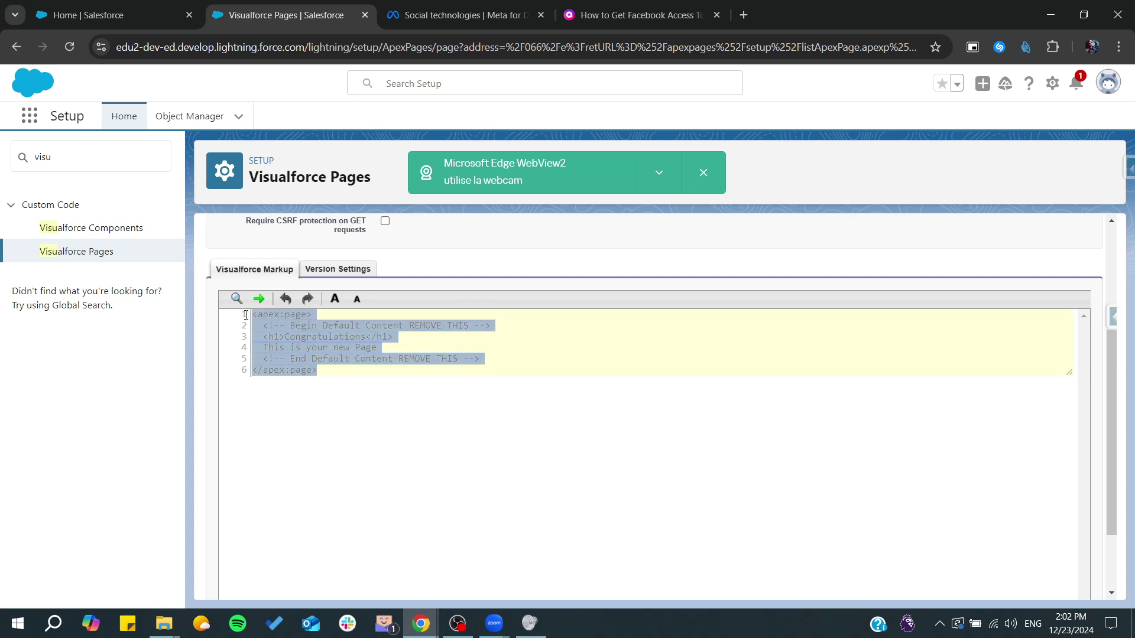
key("ctrl+v")
scroll(330, 368, "left", 5)
scroll(330, 367, "left", 5)
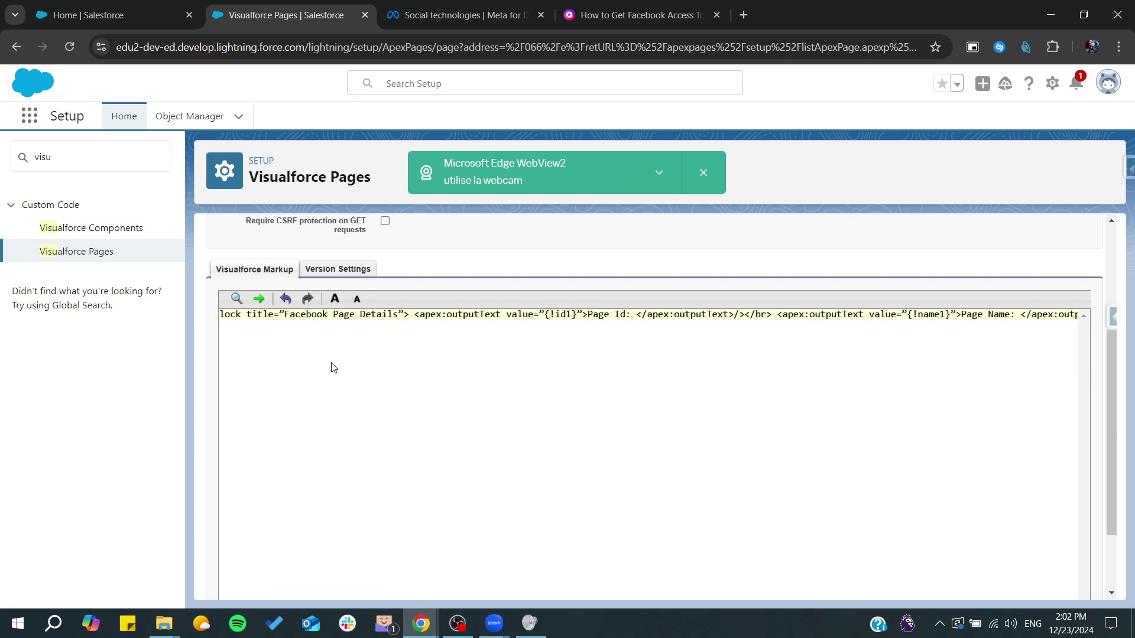
scroll(330, 367, "left", 5)
scroll(362, 402, "right", 5)
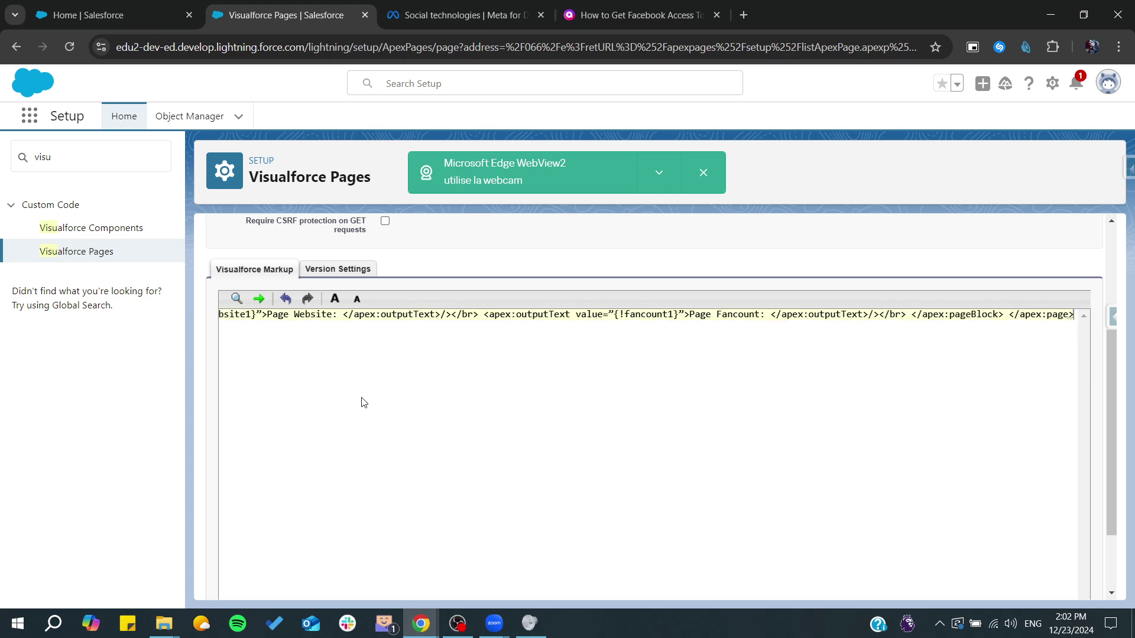
scroll(362, 403, "right", 5)
scroll(361, 403, "left", 5)
scroll(362, 402, "left", 5)
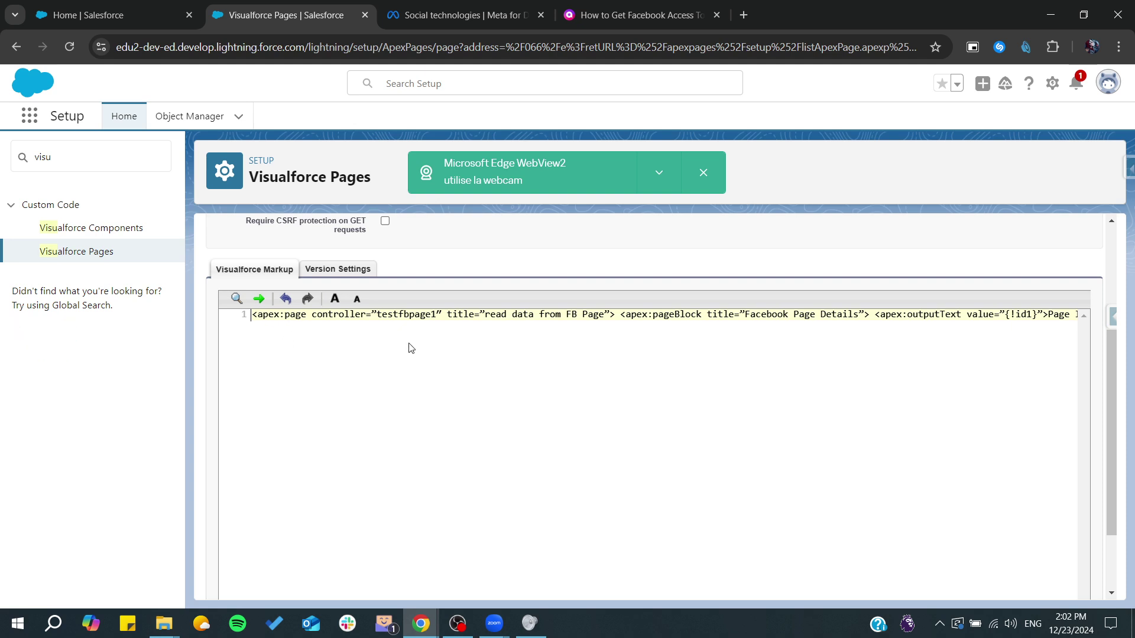
Move to the end of the markup line, dismiss the webcam notice, and return to Seller Home.
key("End")
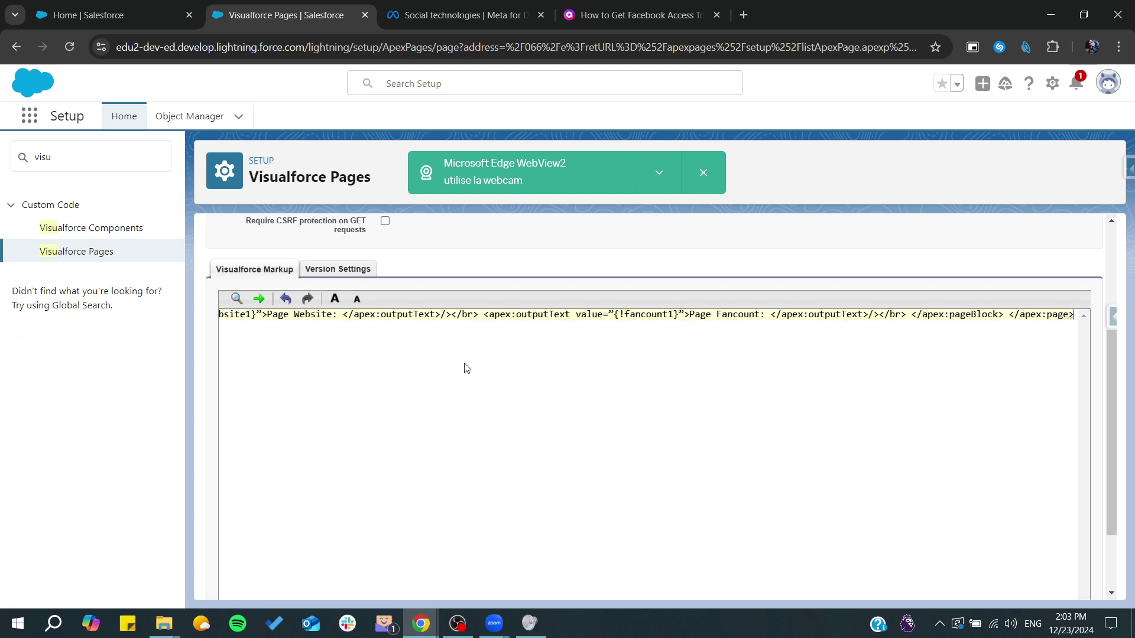
left_click(703, 172)
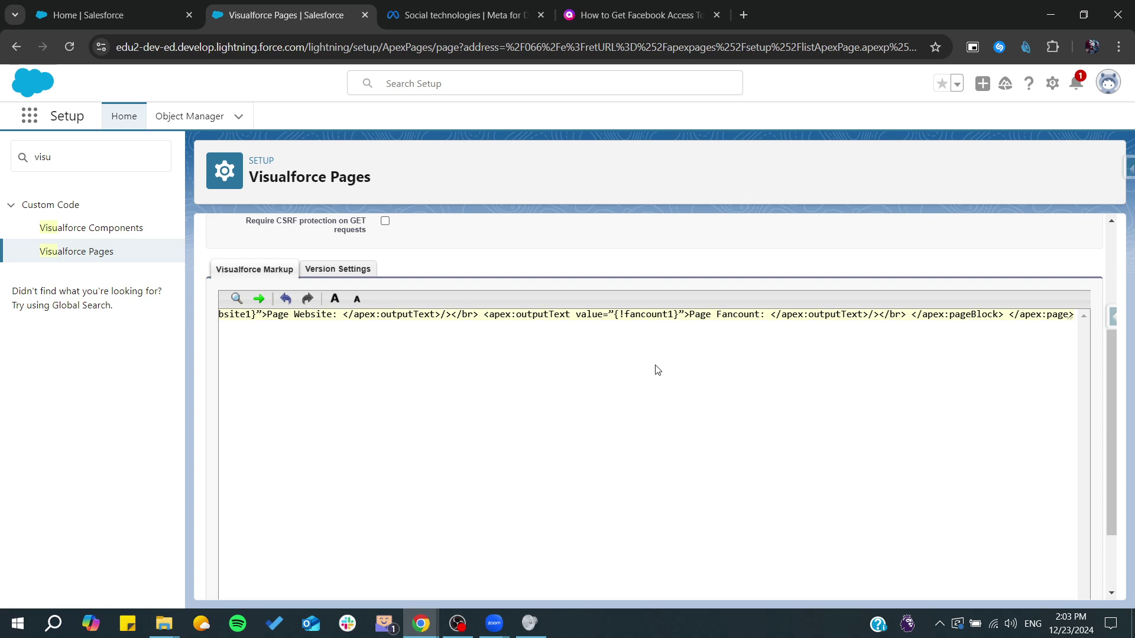
left_click(98, 15)
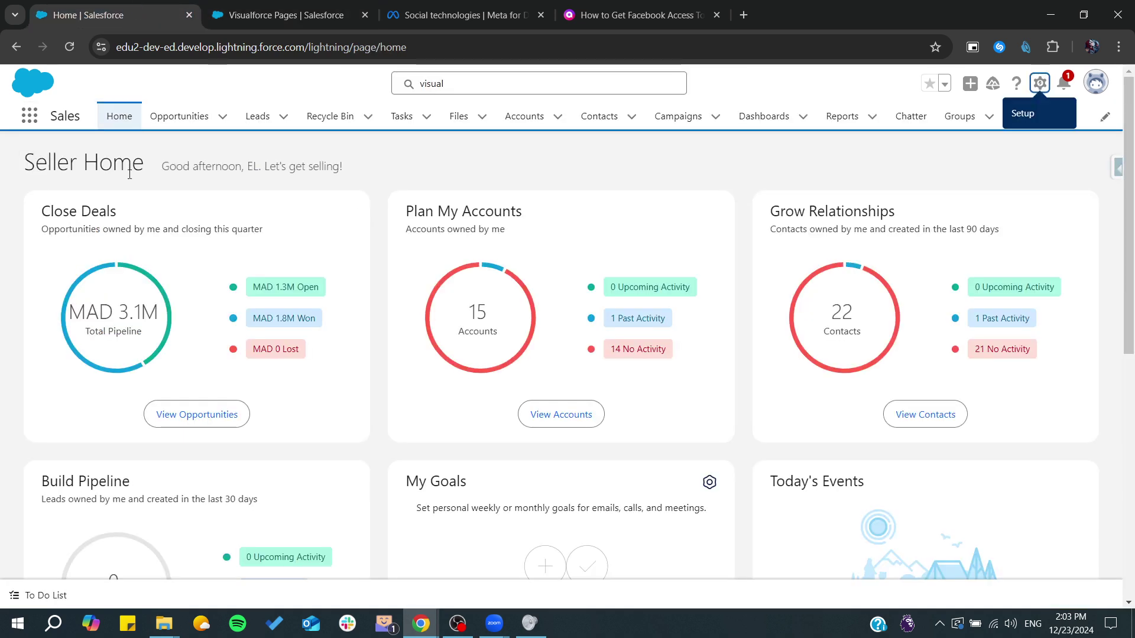